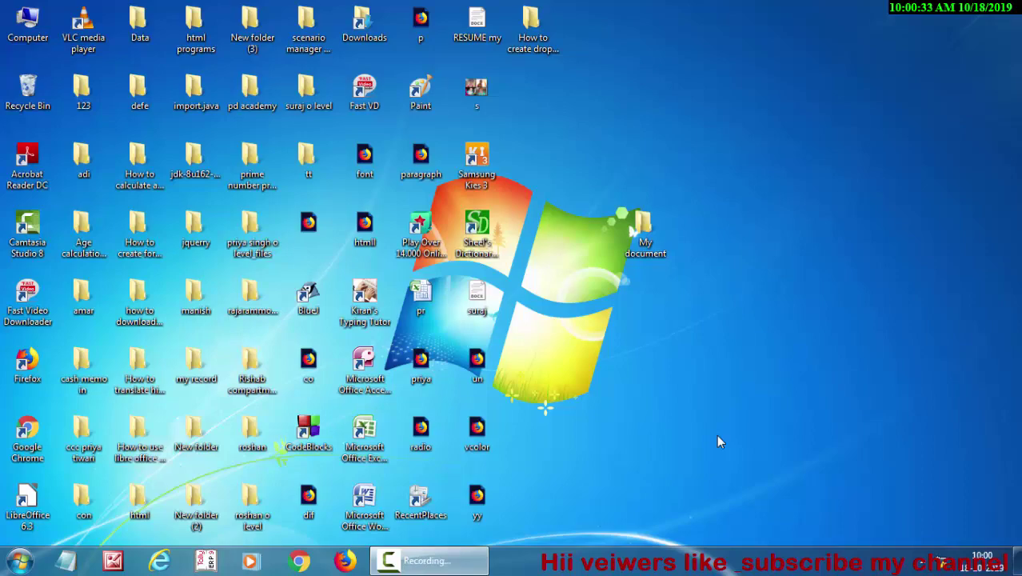
Launch Access, create a blank database, and save its table as 'max' in Design view.
double_click(357, 382)
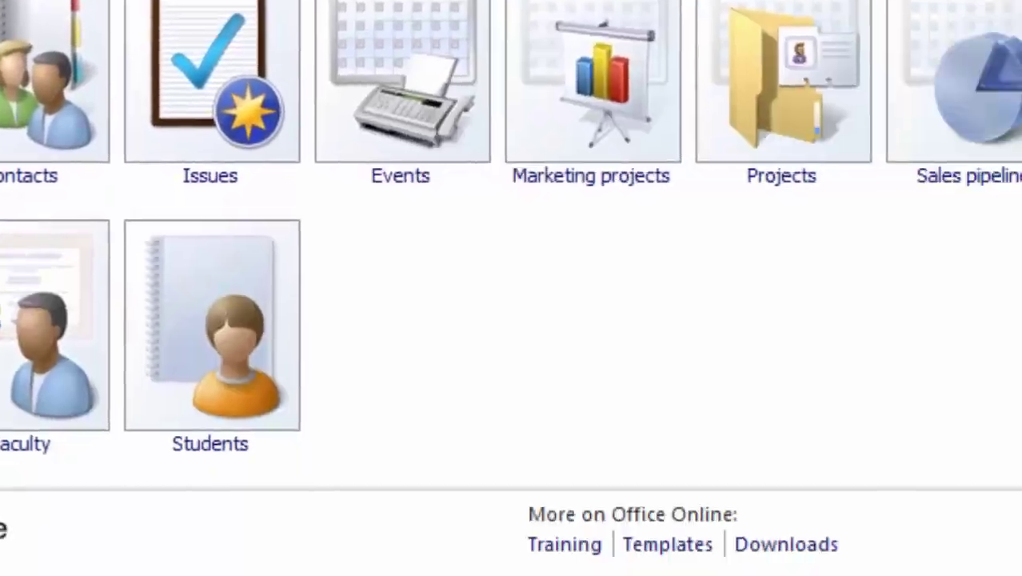
click(773, 356)
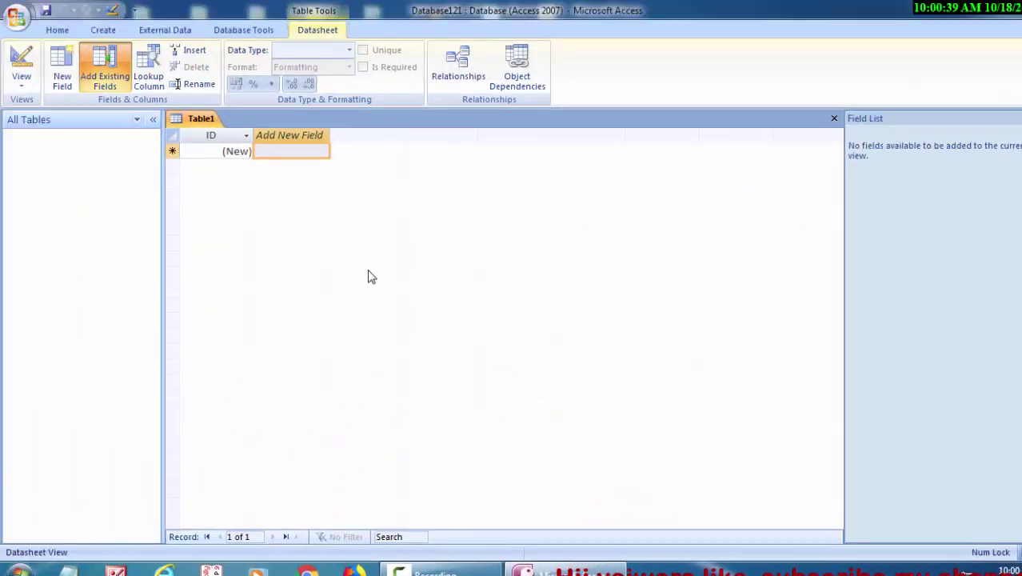
click(22, 65)
text(max)
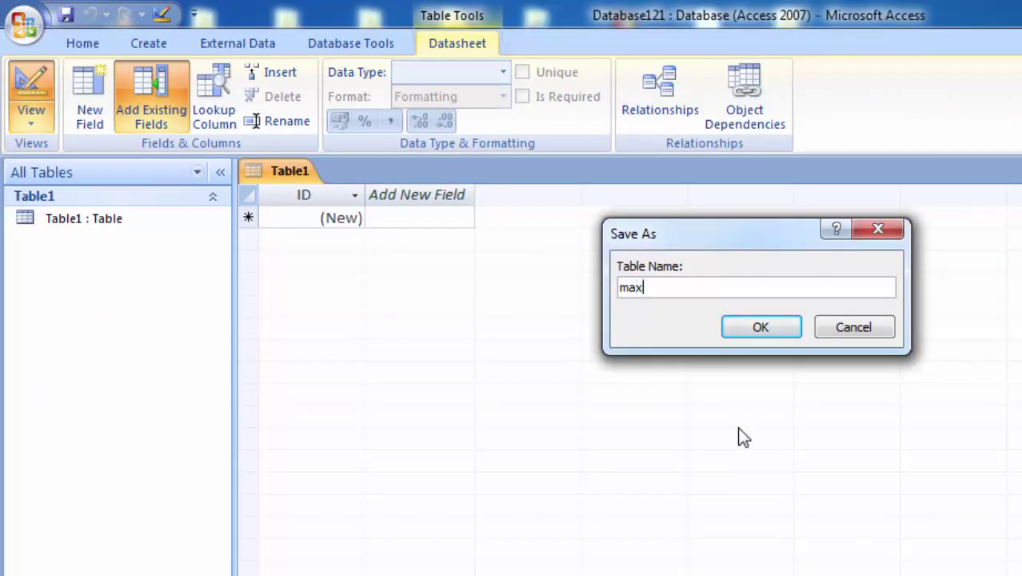
key(Return)
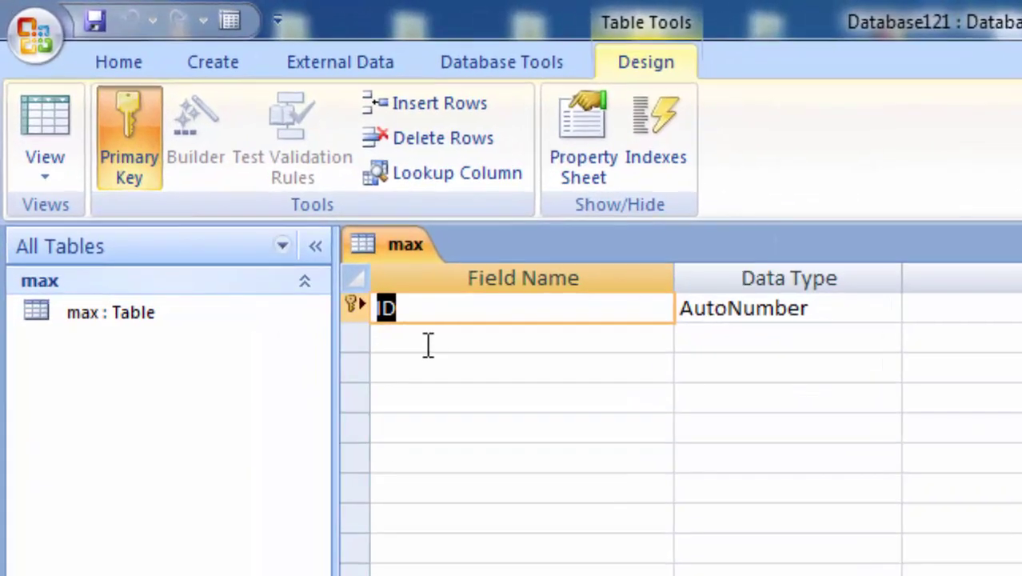
Add an Amount field of type Number below ID, then return to Datasheet view.
click(428, 346)
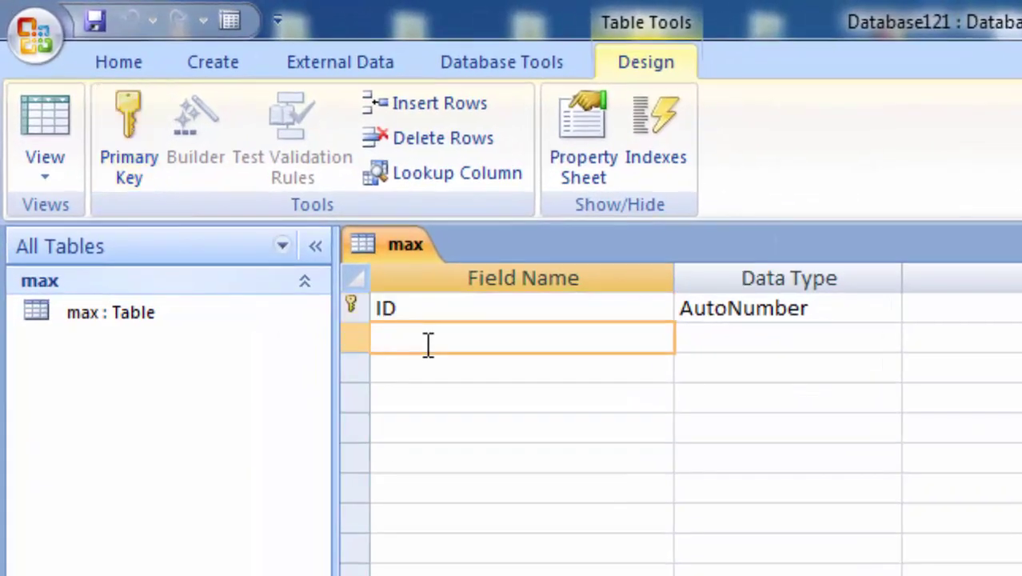
text(Amount)
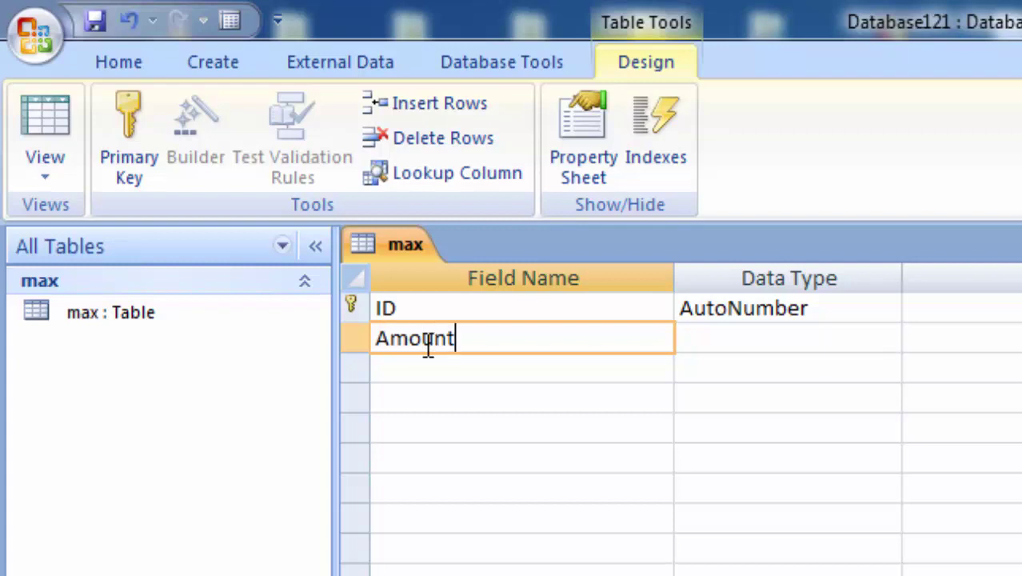
click(790, 343)
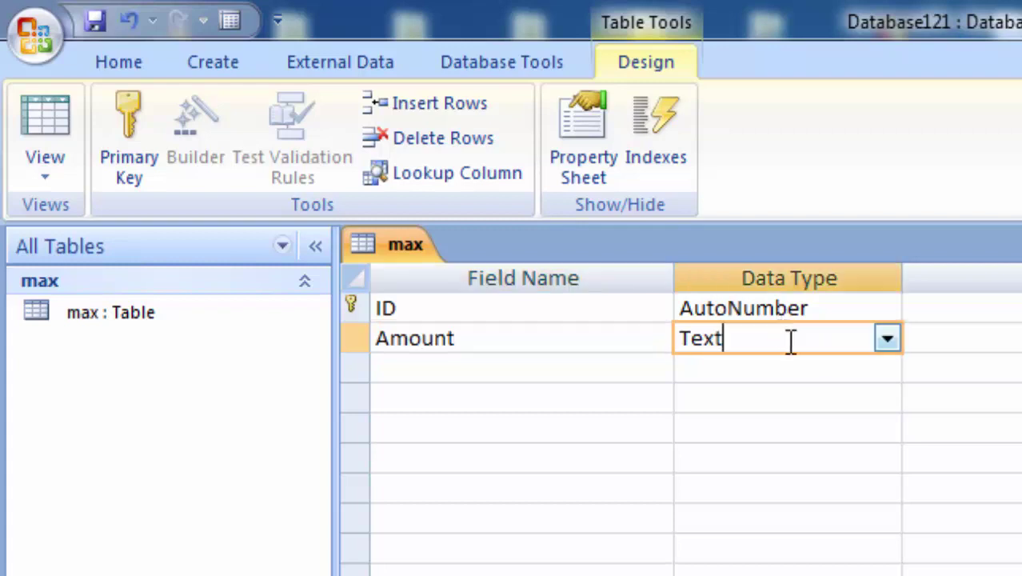
click(883, 339)
click(832, 428)
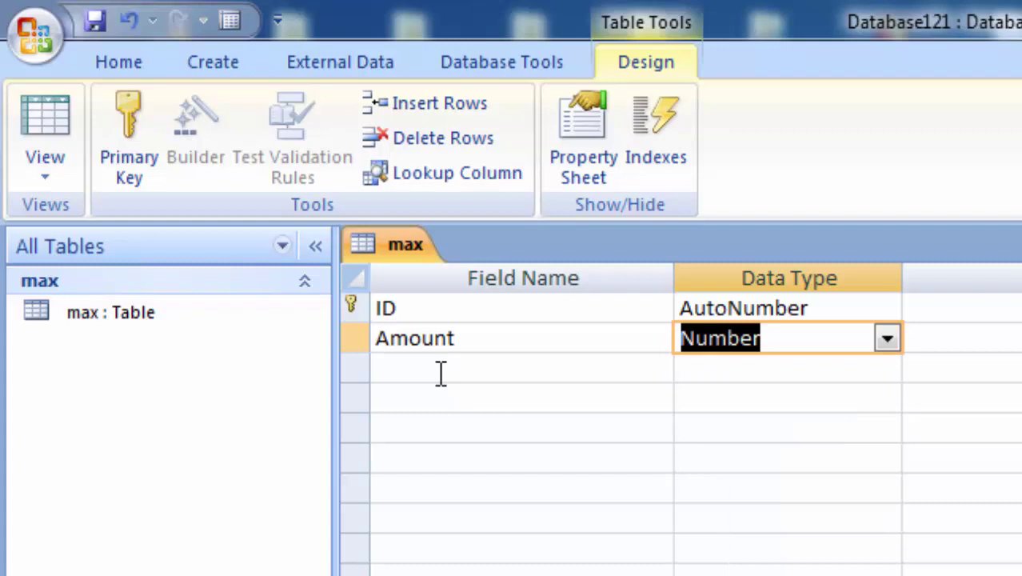
click(45, 123)
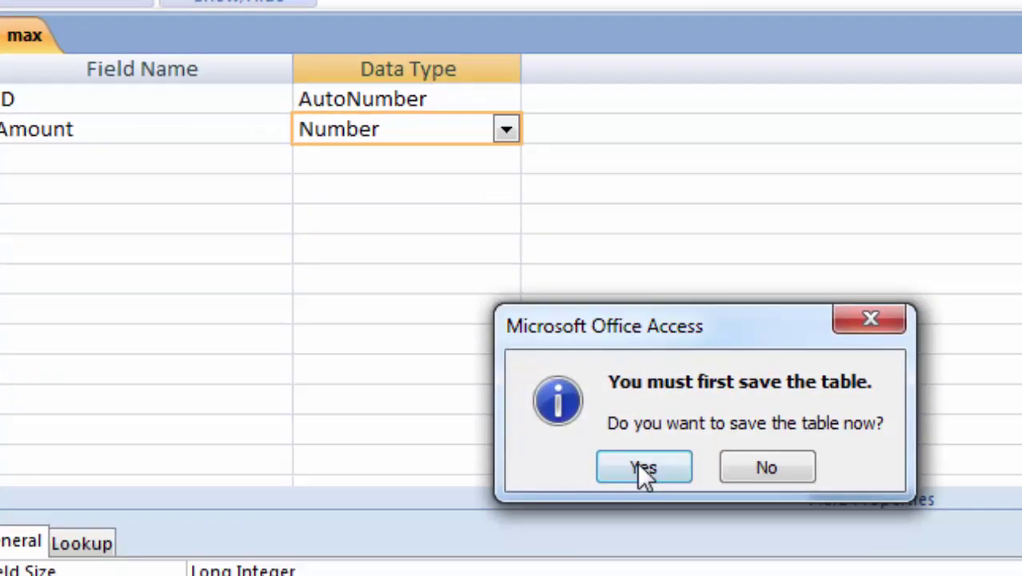
Save the table design and enter Amount values 10000 and 20000.
click(637, 463)
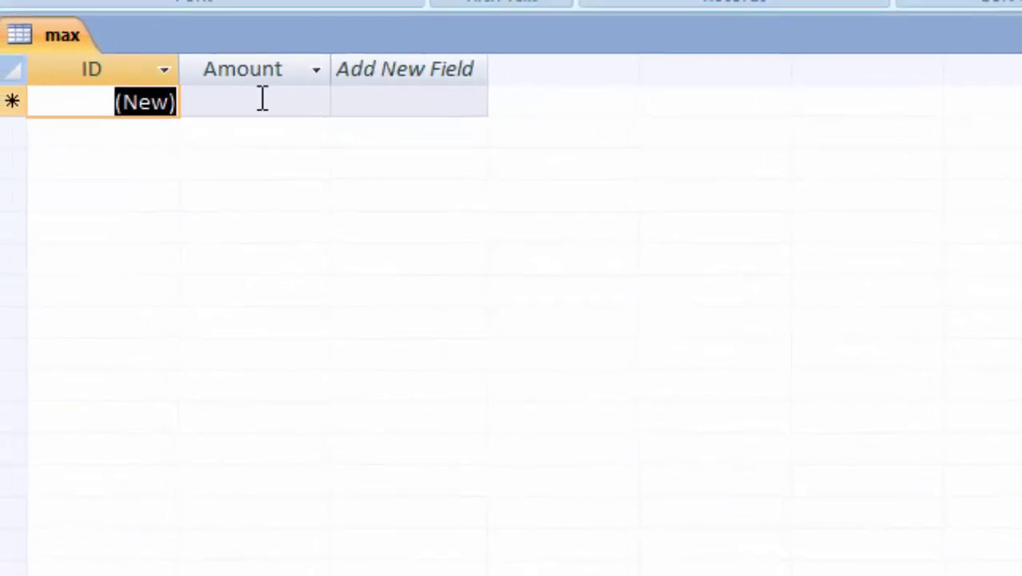
click(263, 98)
text(1)
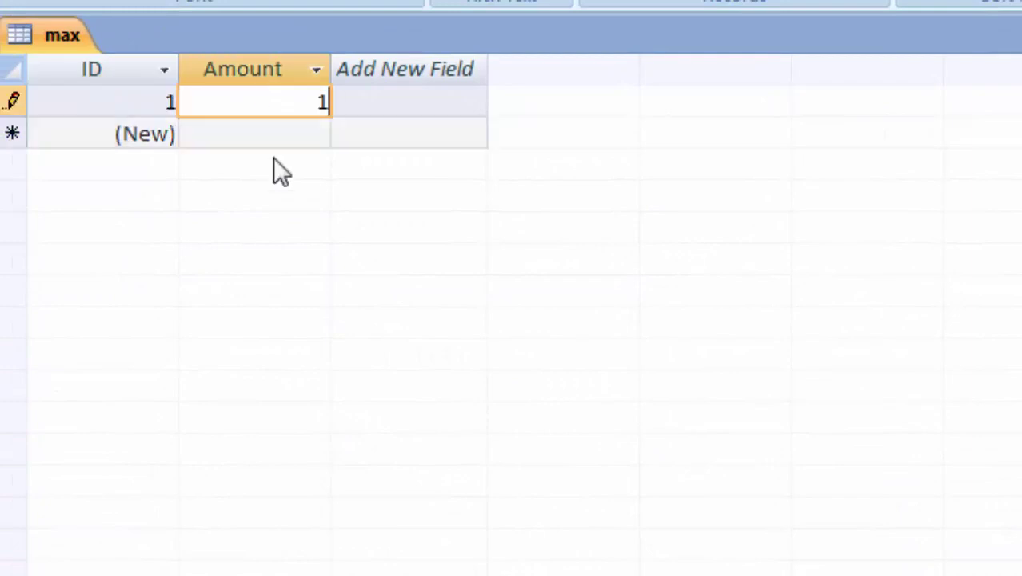
text(0000)
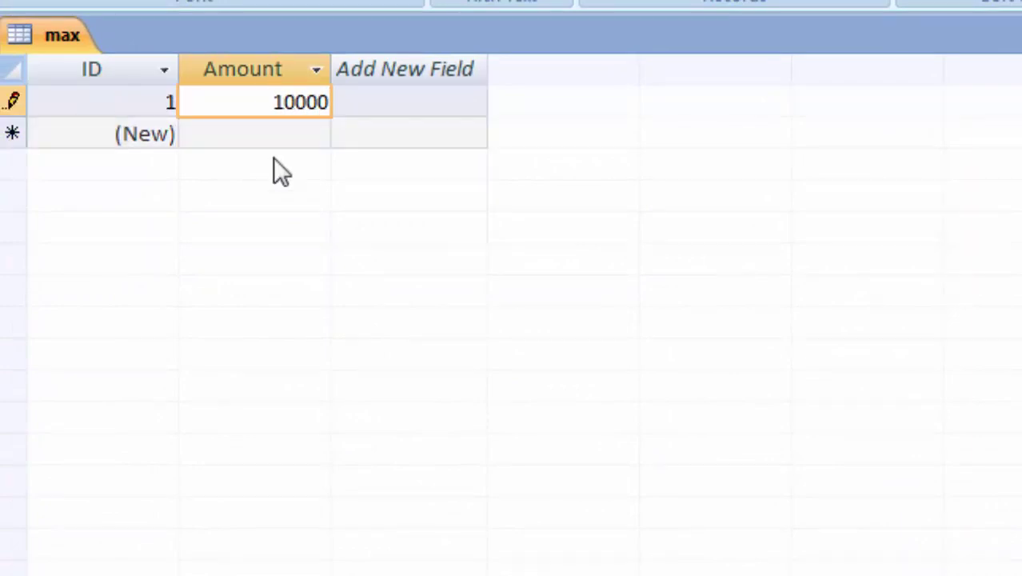
click(273, 142)
click(276, 138)
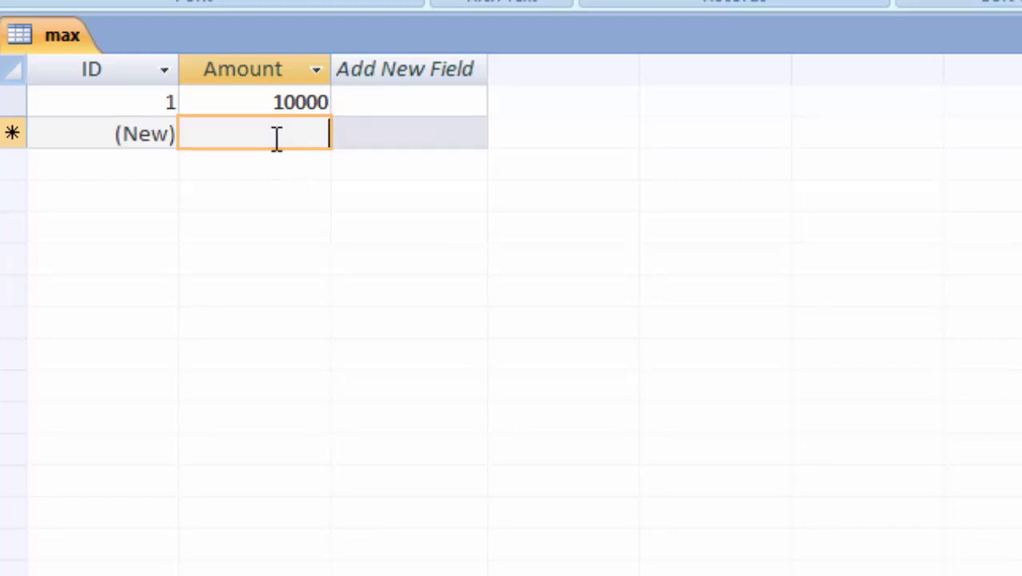
text(20000)
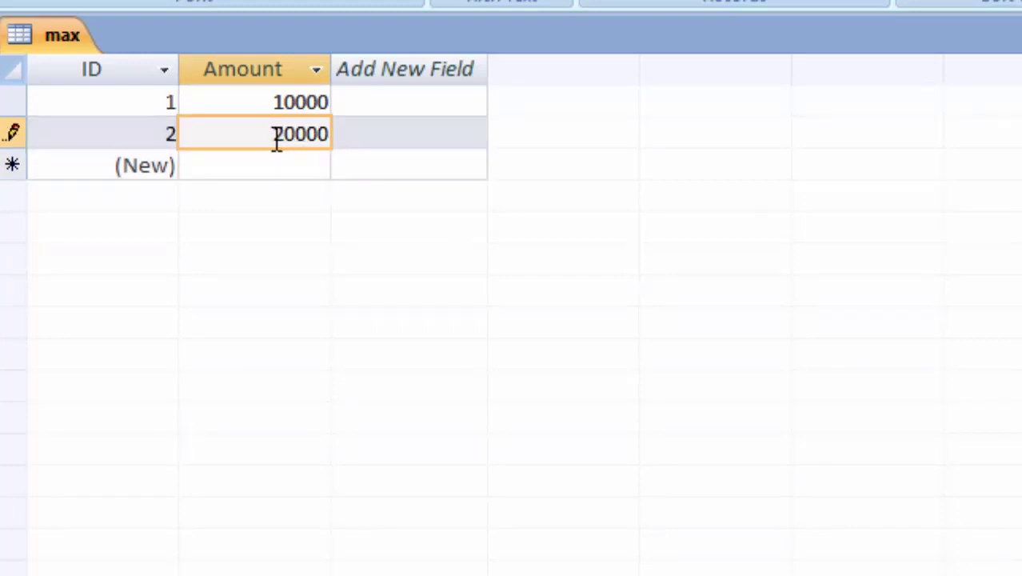
click(271, 160)
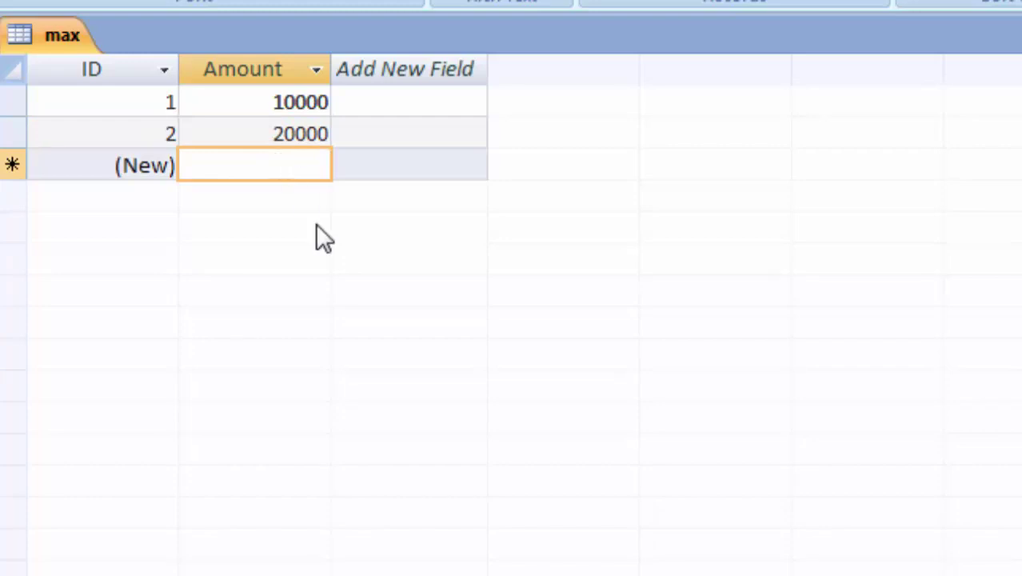
Enter the remaining Amount values 2300, 6000 and 3000.
text(2300)
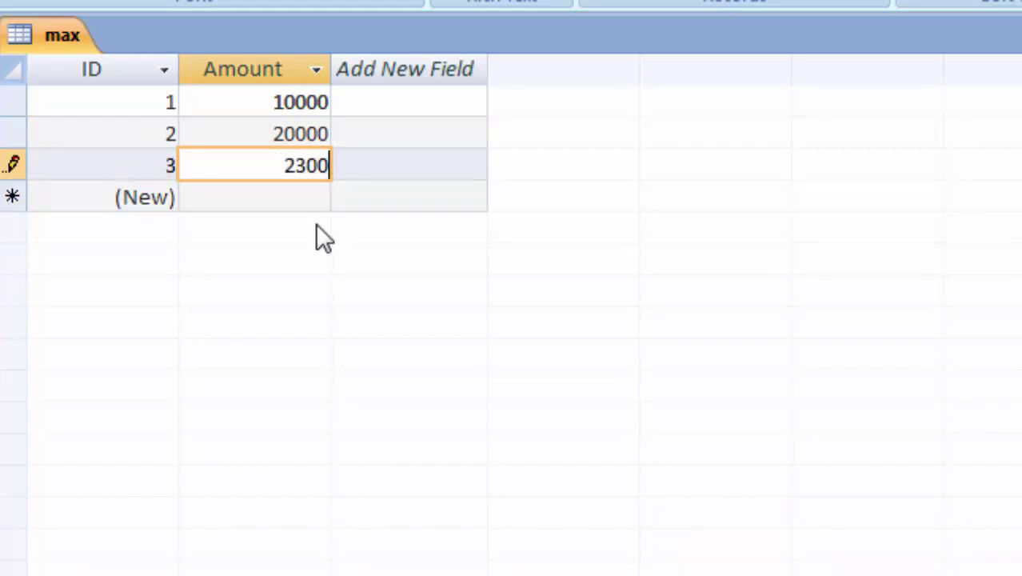
click(290, 192)
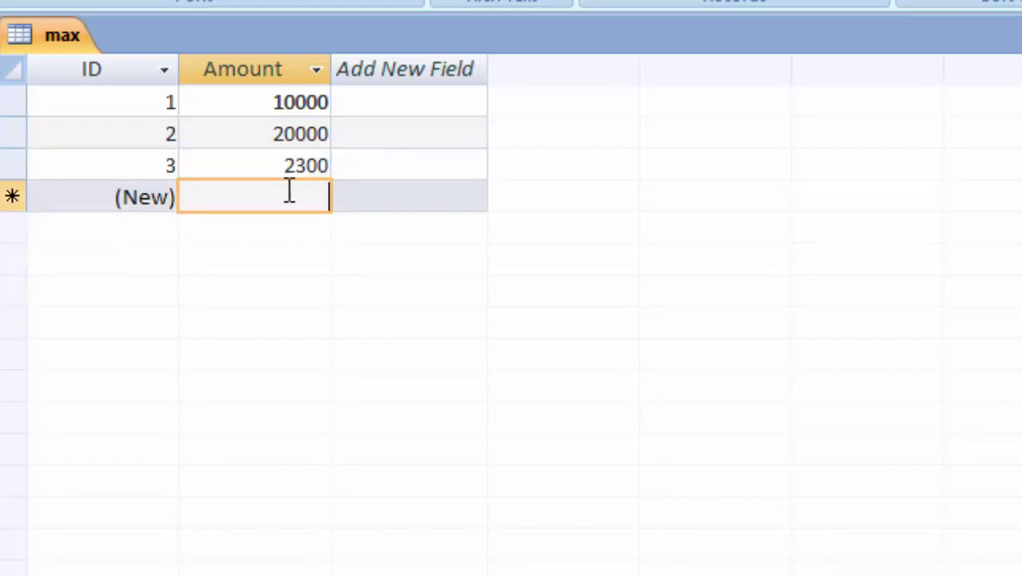
text(6000)
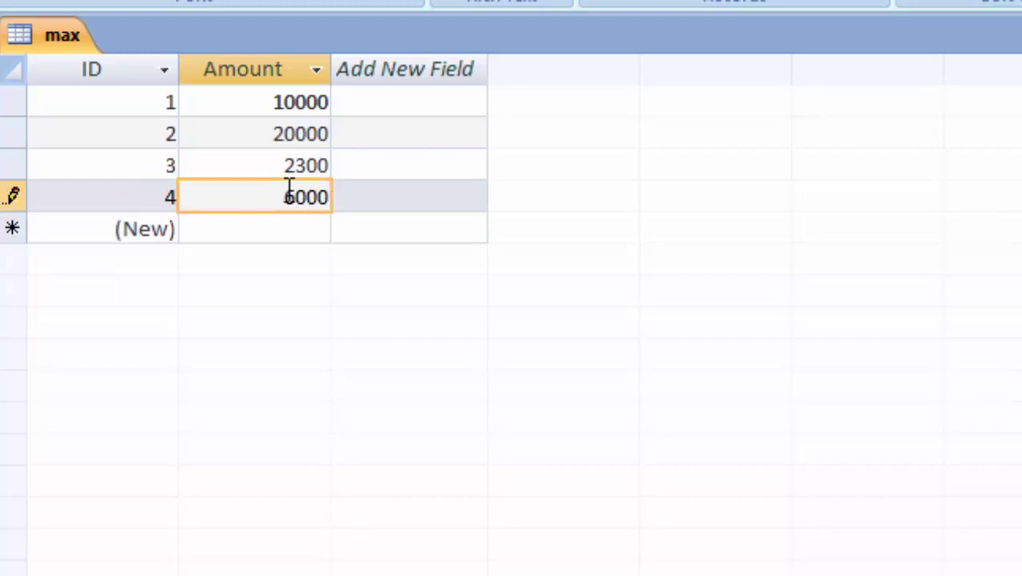
click(289, 232)
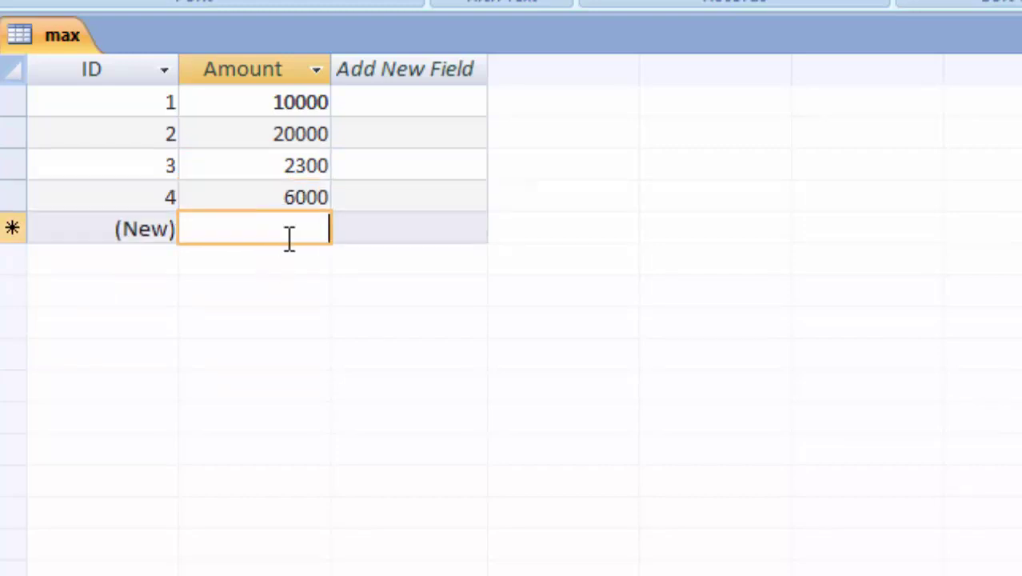
text(3000)
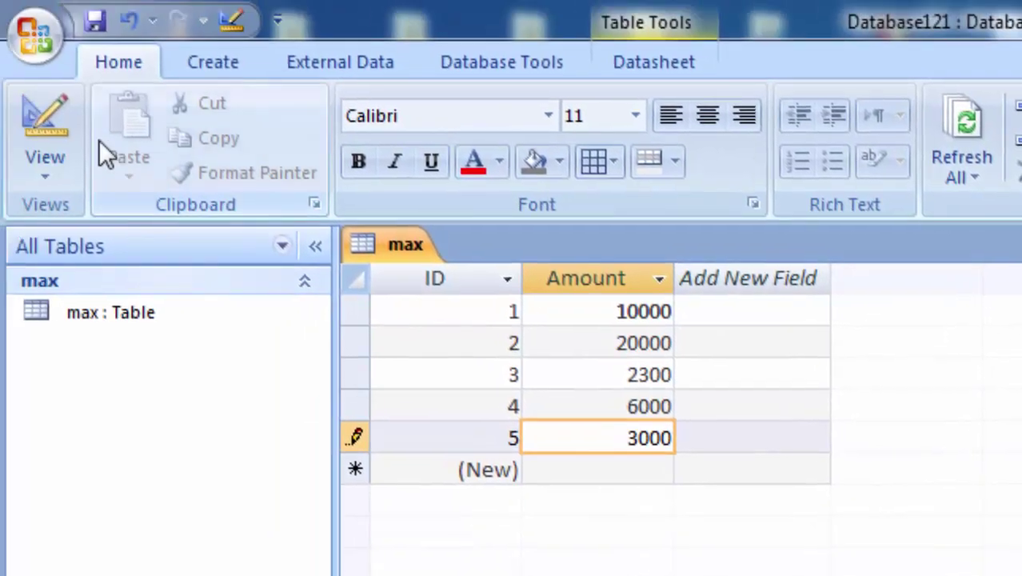
click(37, 48)
Save the records and start a new query design with the max table added.
click(75, 236)
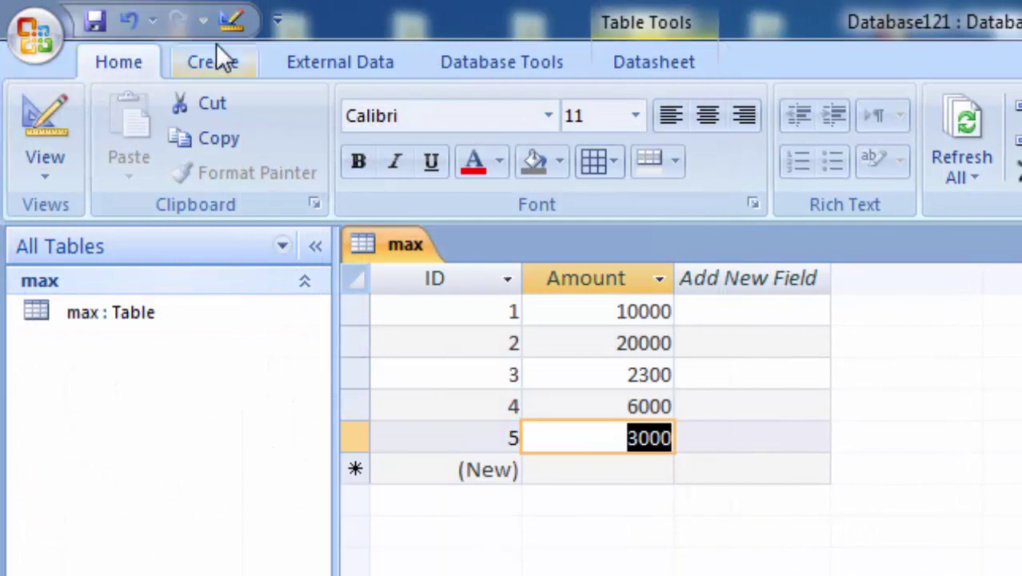
click(215, 57)
click(1016, 144)
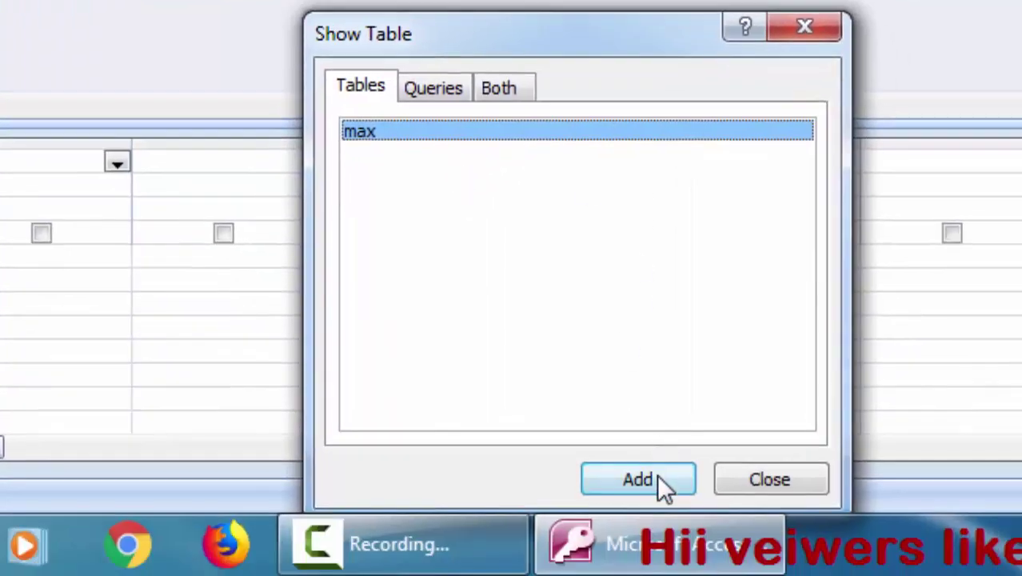
click(657, 474)
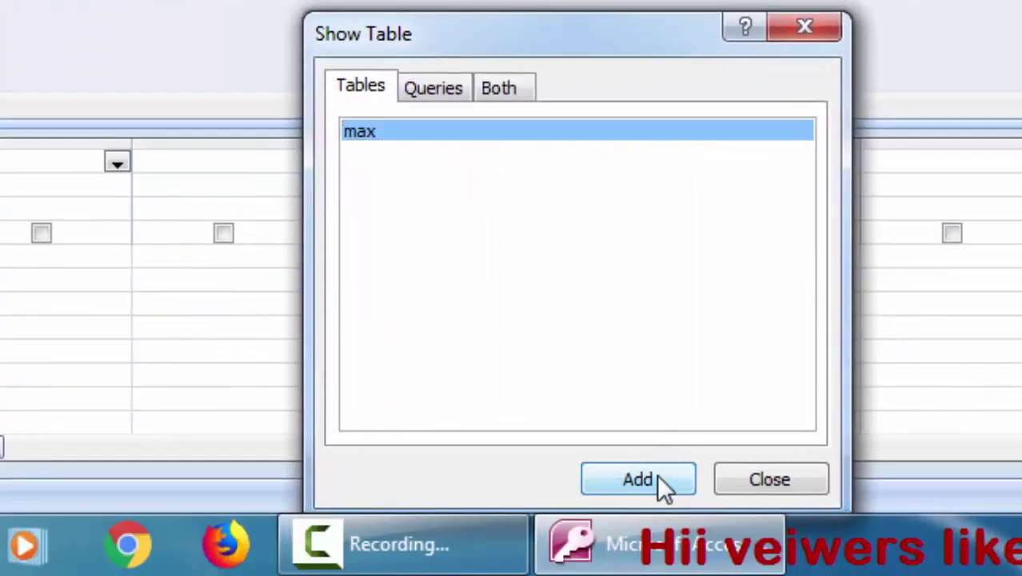
click(772, 479)
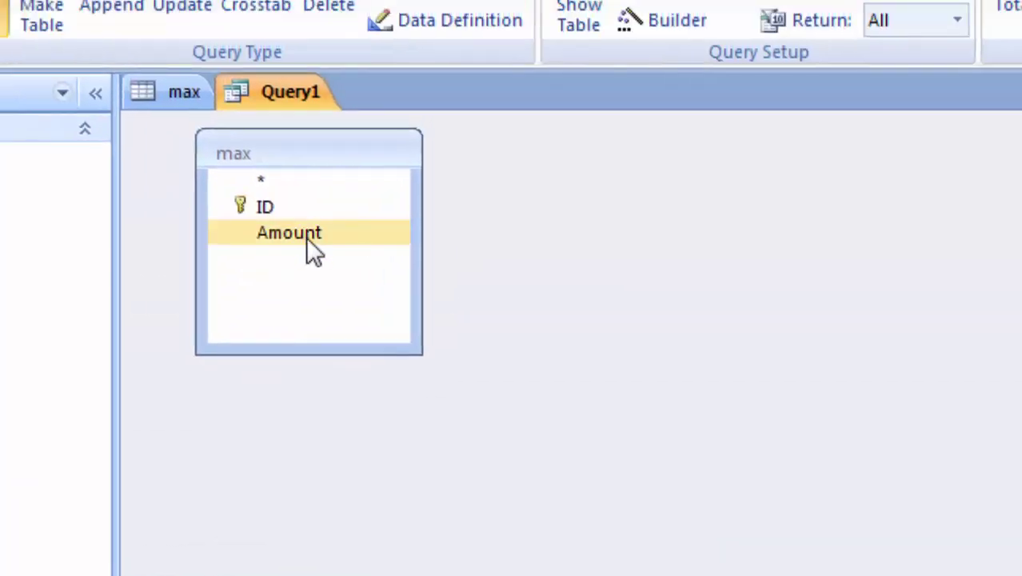
Add Amount to the grid, set its Total to Max, and run the query.
click(305, 238)
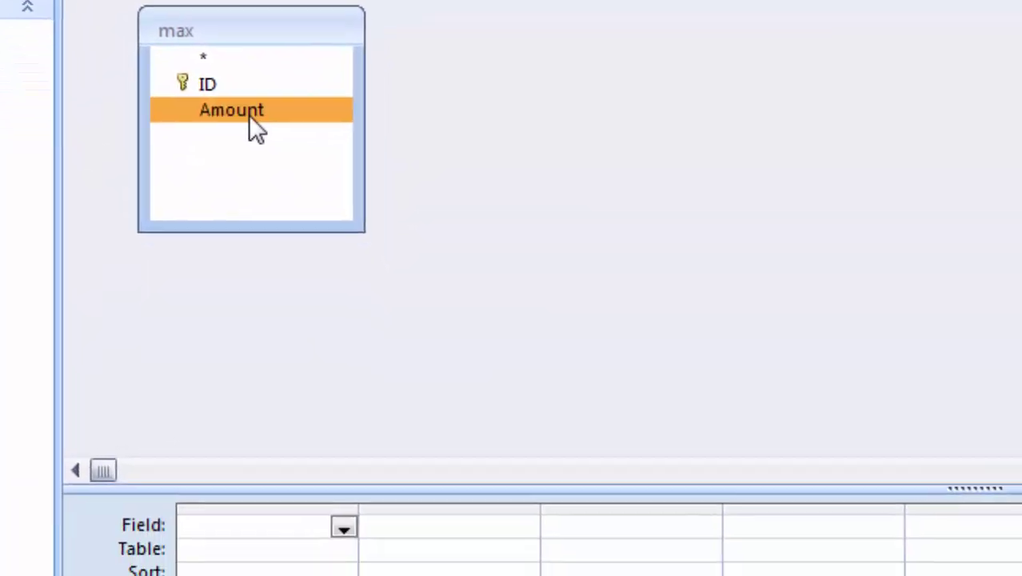
double_click(305, 238)
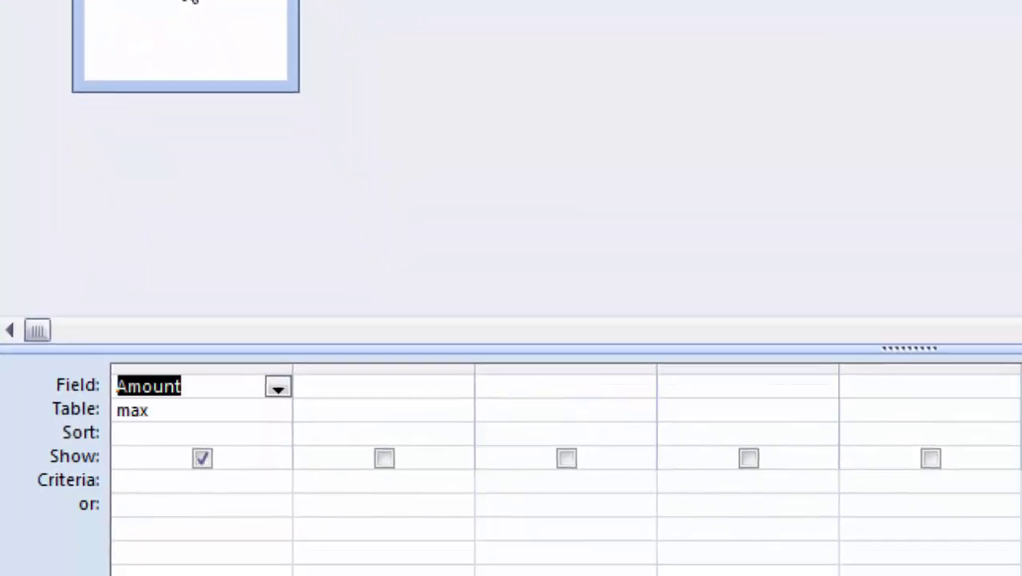
click(186, 417)
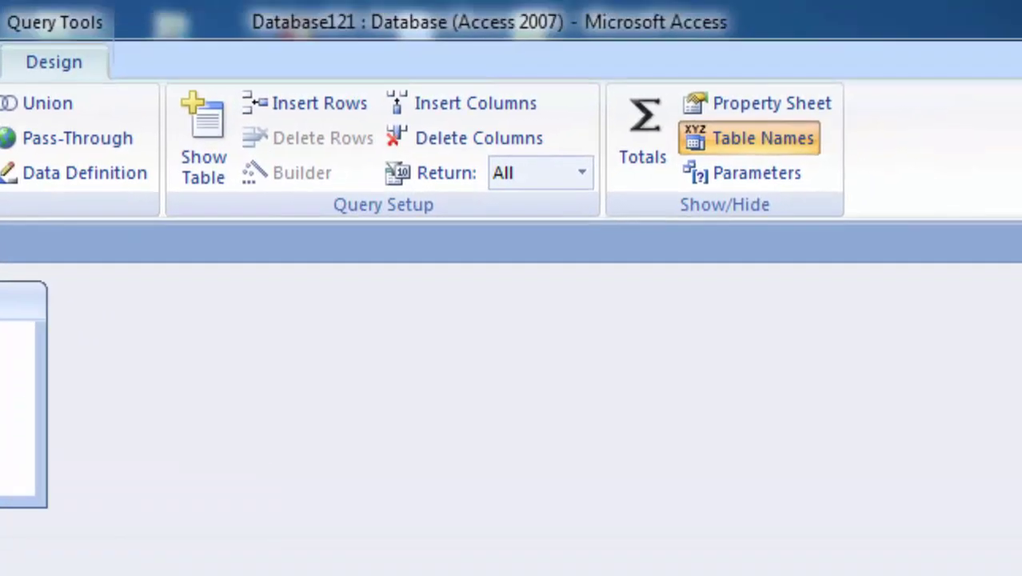
click(642, 132)
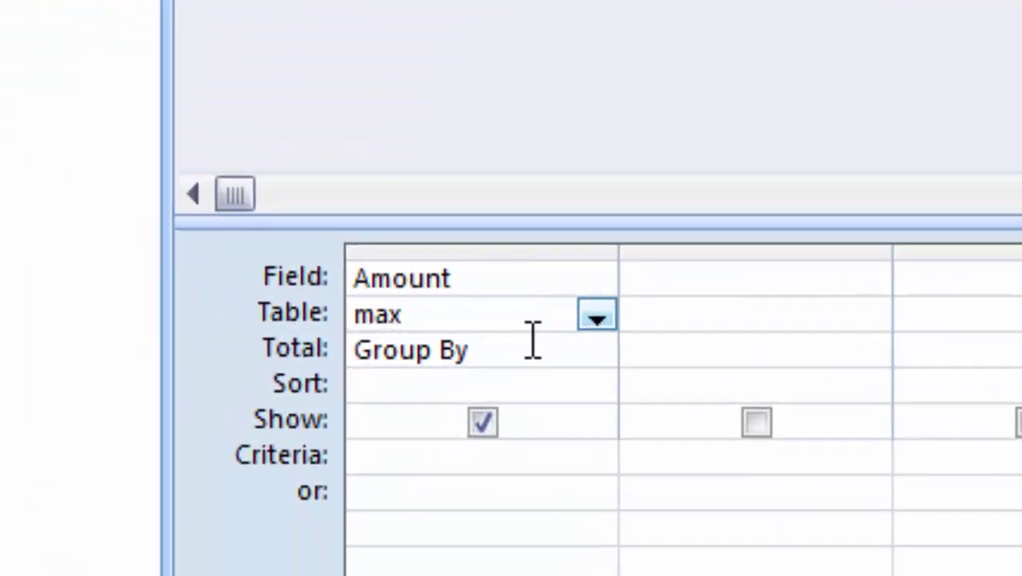
click(532, 344)
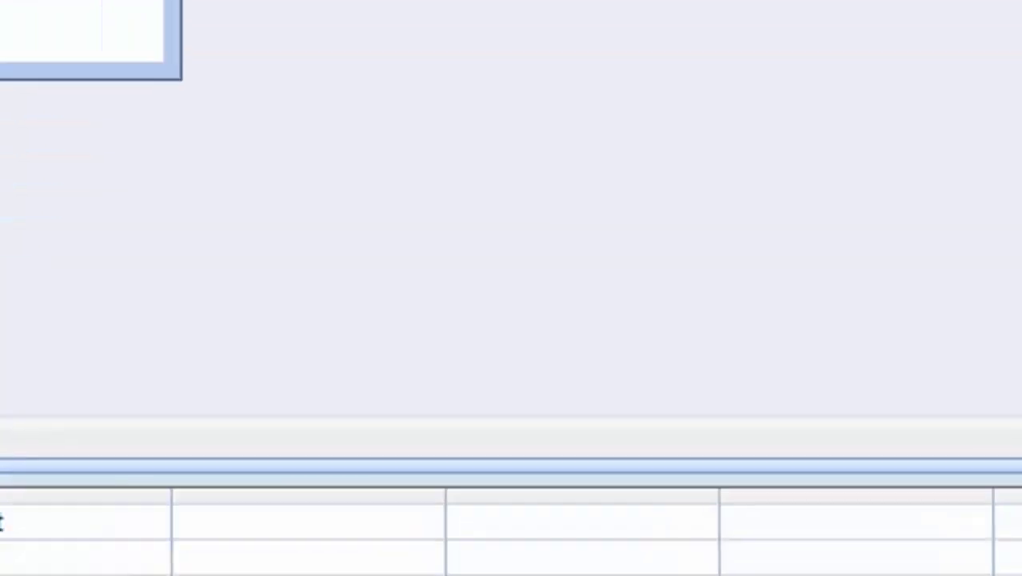
click(483, 224)
click(430, 391)
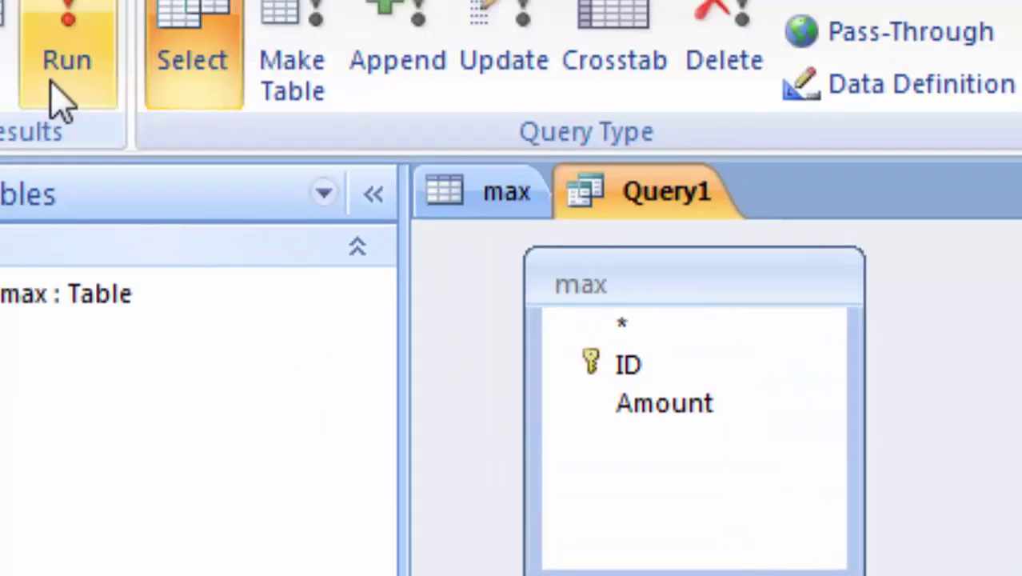
click(53, 84)
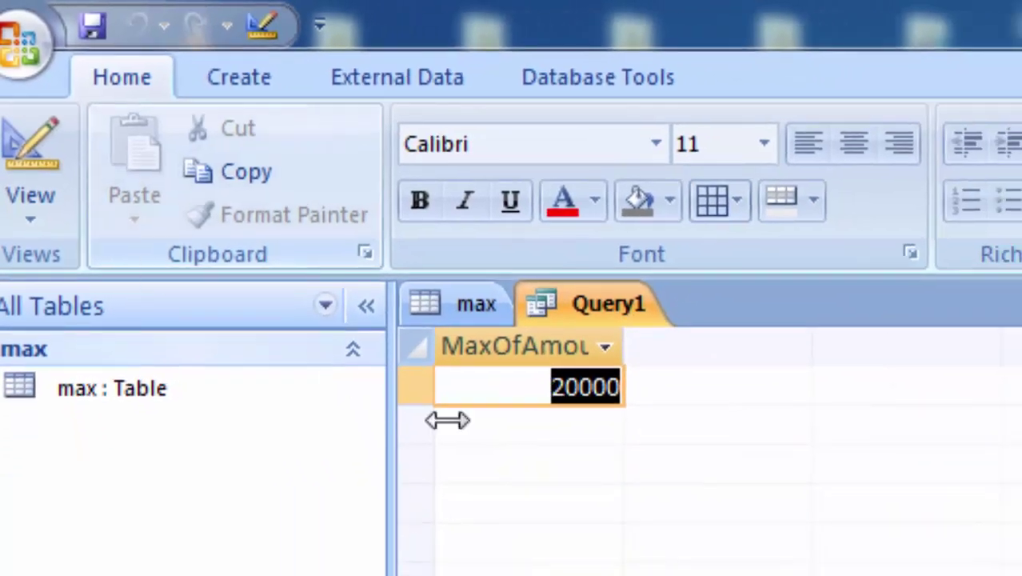
Widen the MaxOfAmount column so its full heading shows.
click(621, 344)
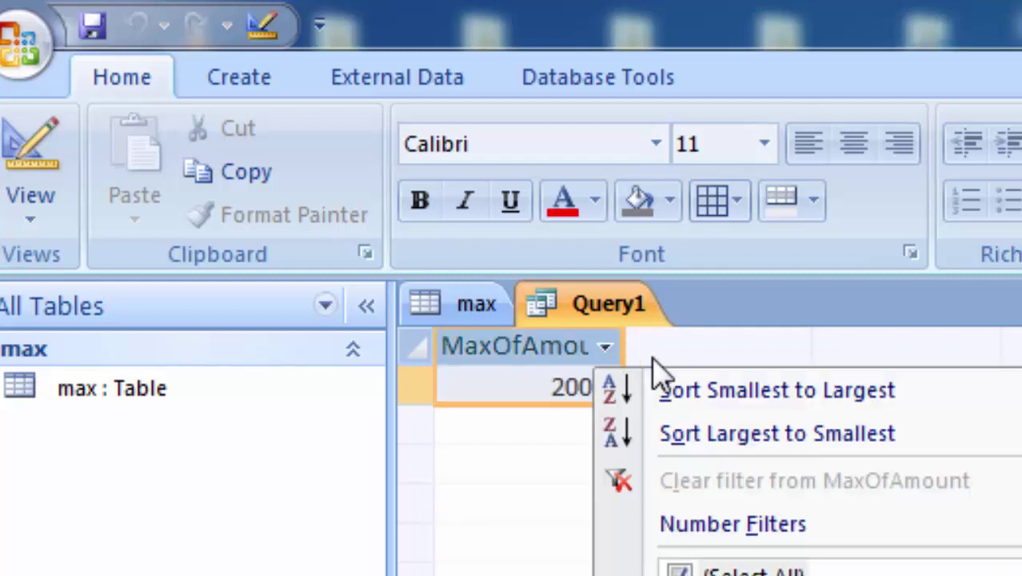
key(Escape)
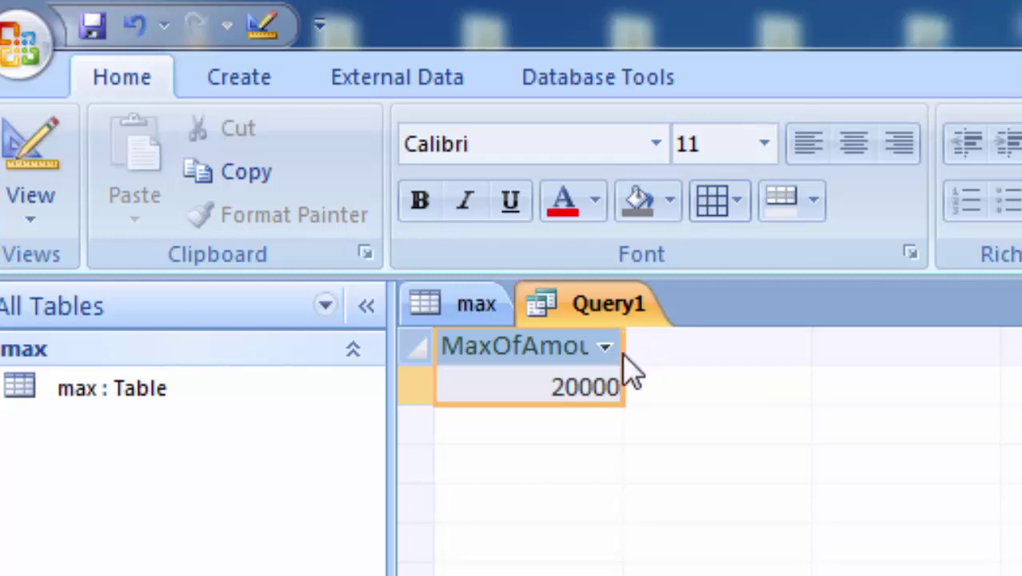
double_click(625, 347)
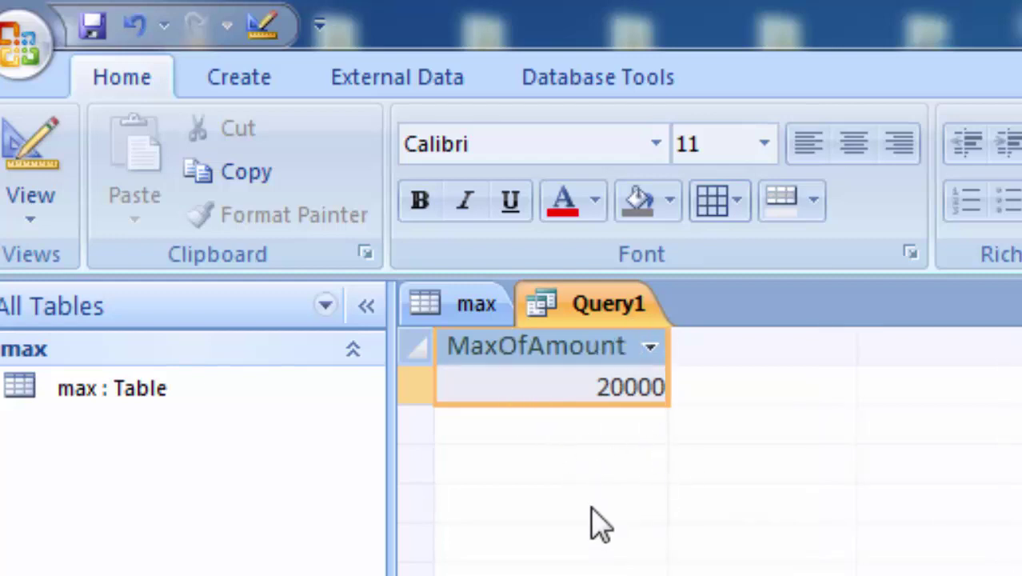
Compare the max table's amounts with Query1's result of 20000.
click(476, 307)
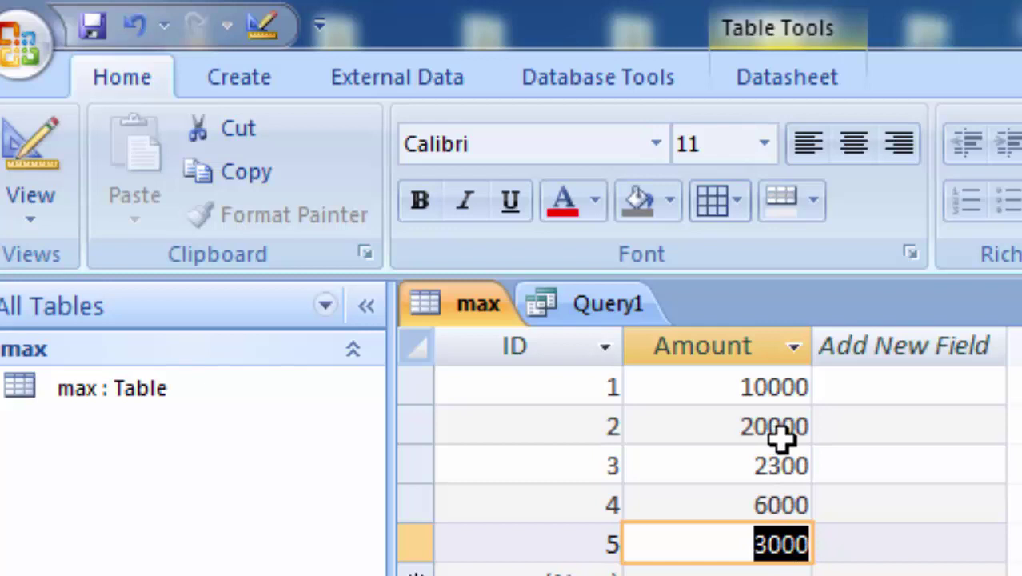
click(577, 302)
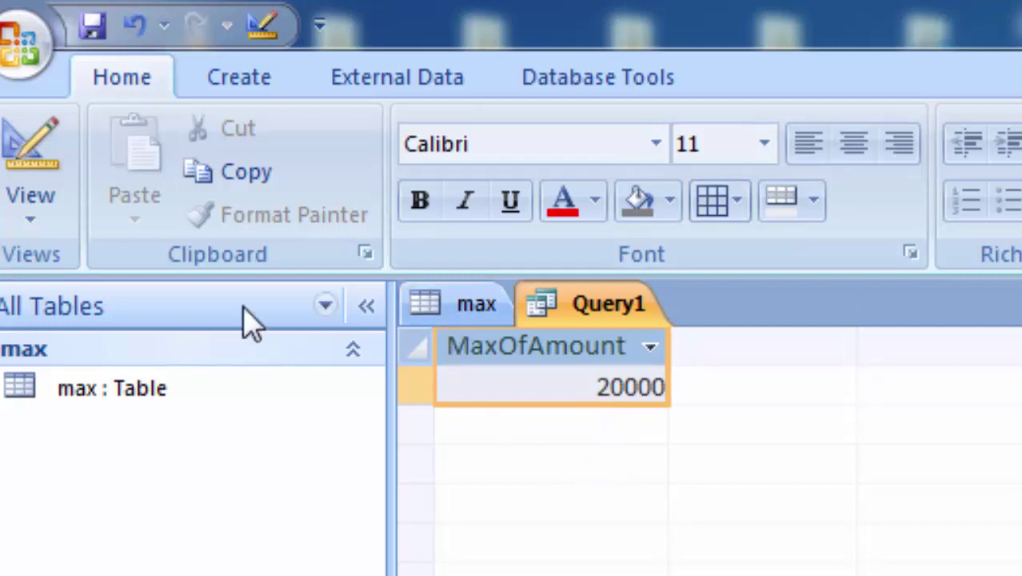
click(59, 218)
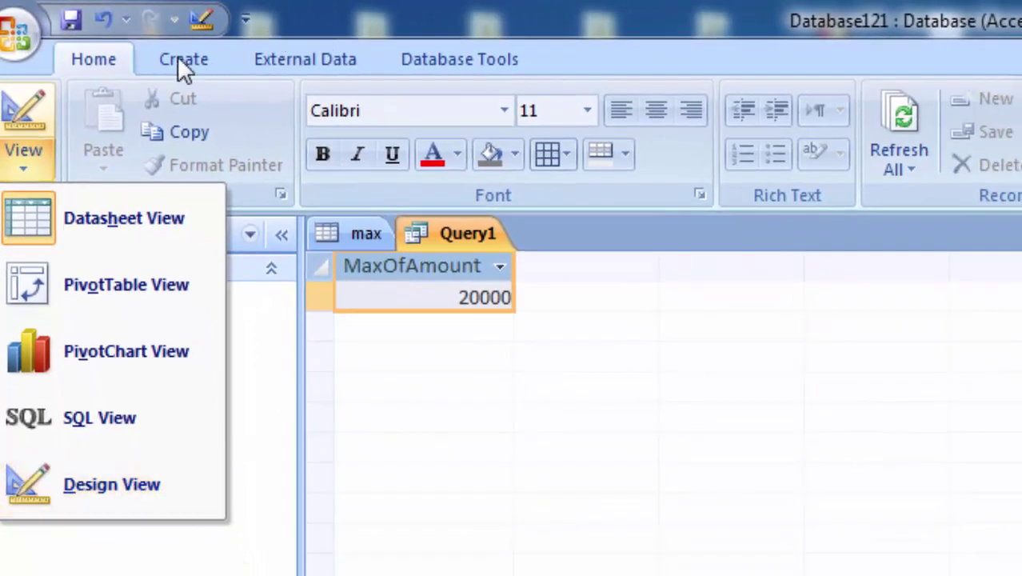
Open the max table and start a new query design with max added.
click(184, 64)
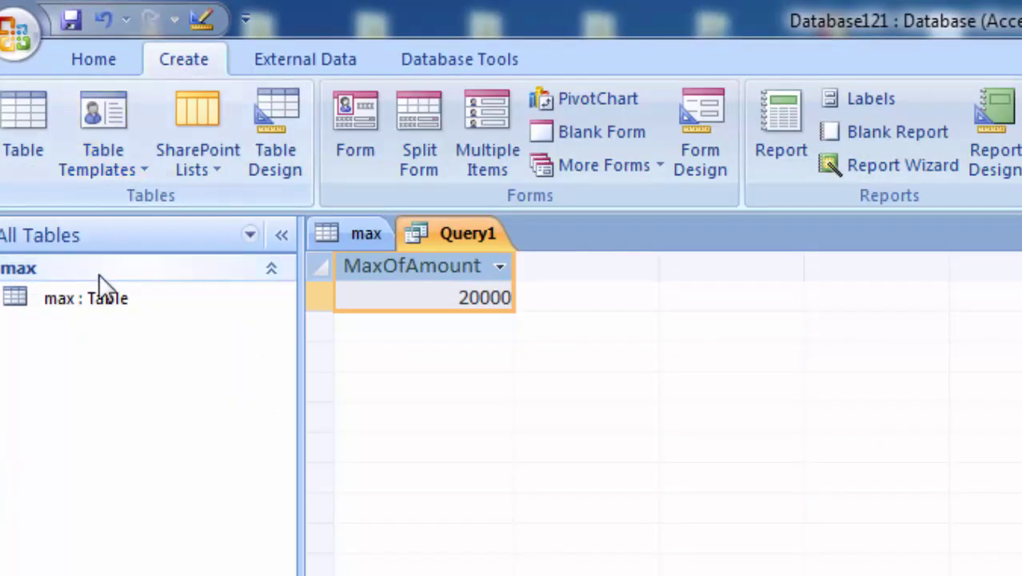
click(101, 301)
double_click(102, 303)
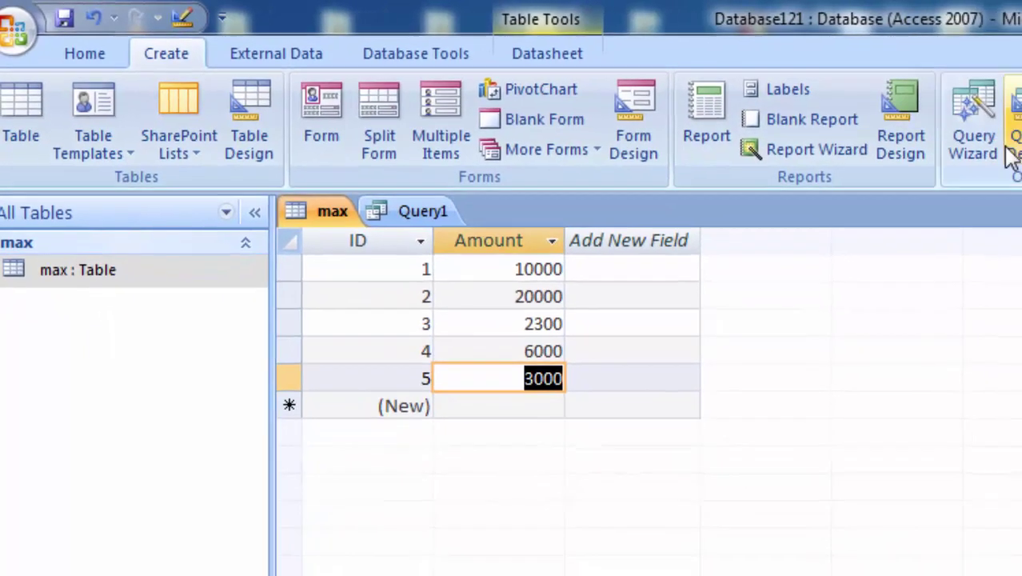
click(919, 128)
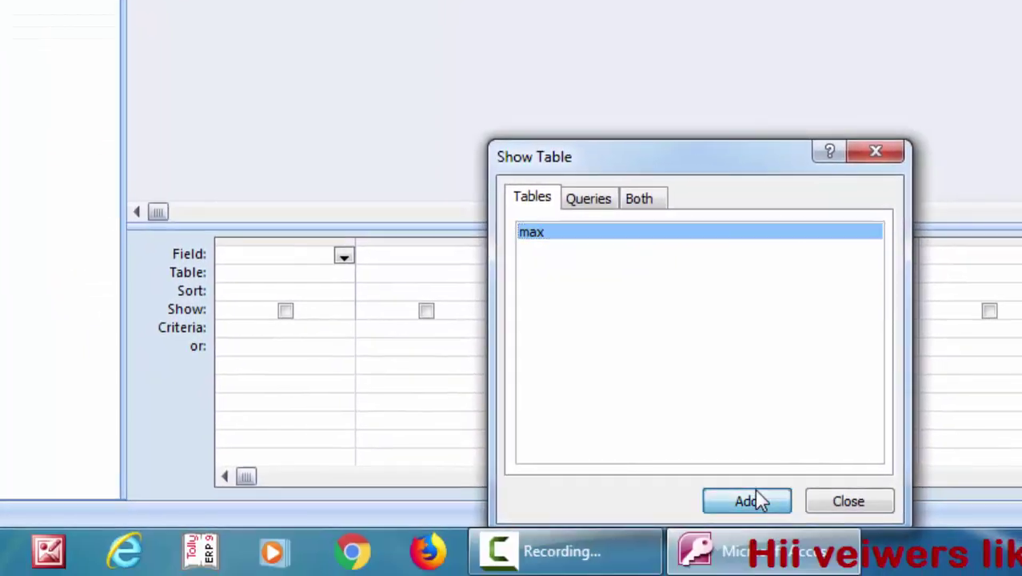
click(756, 496)
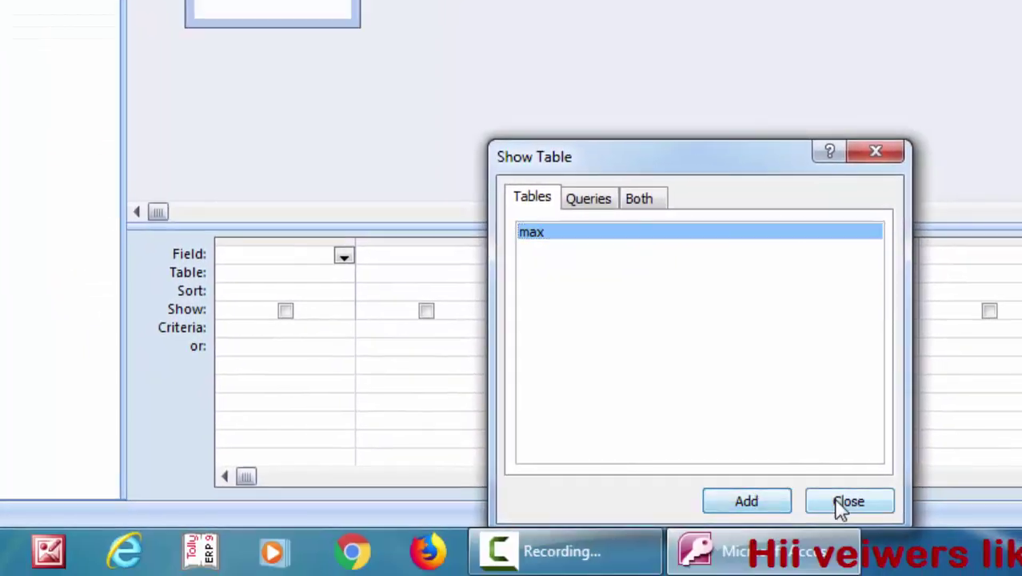
click(834, 499)
Add Amount with a Min total, run it to get 2300, and widen the MinOfAmount column.
double_click(274, 33)
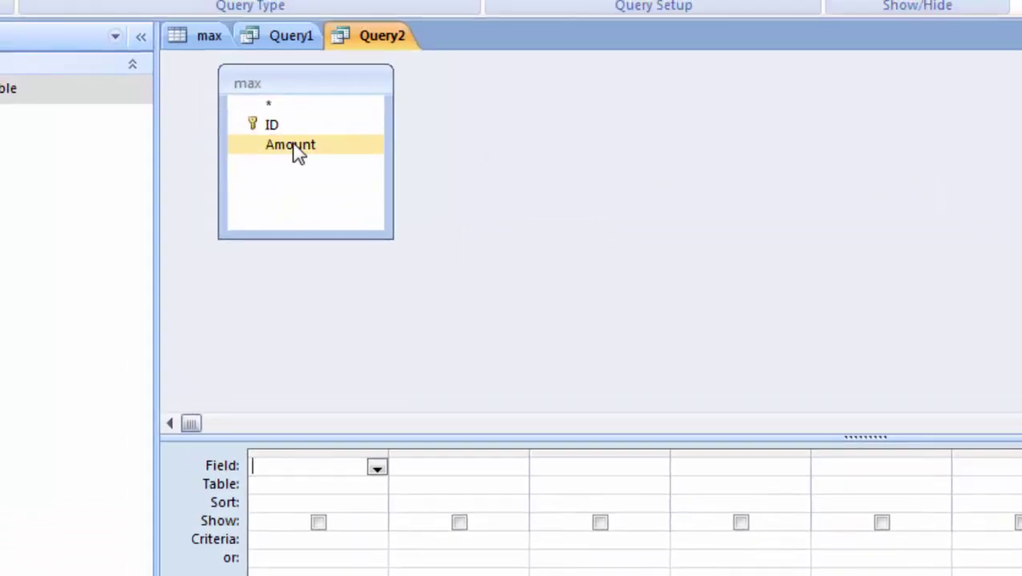
click(313, 486)
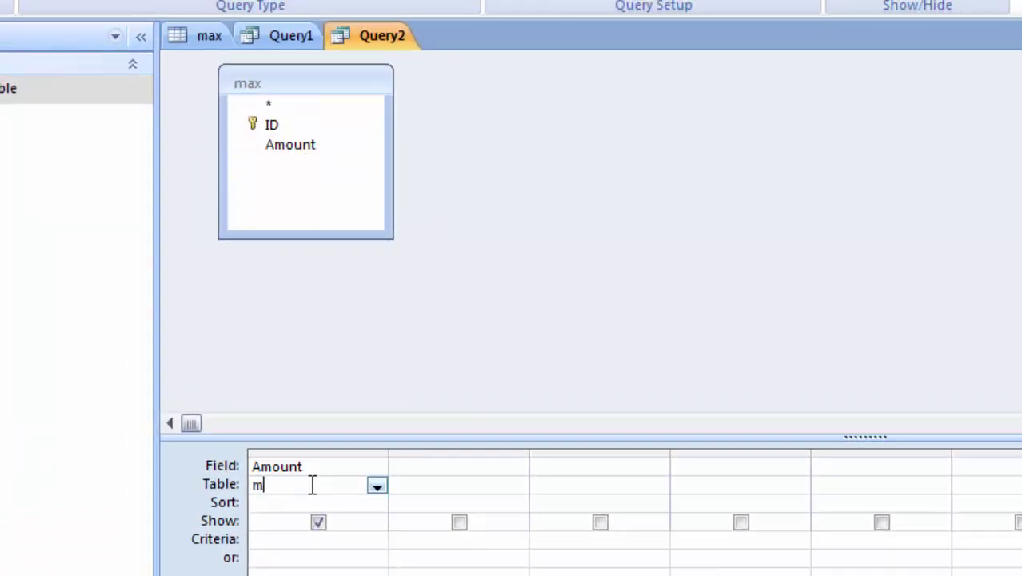
right_click(313, 485)
click(344, 496)
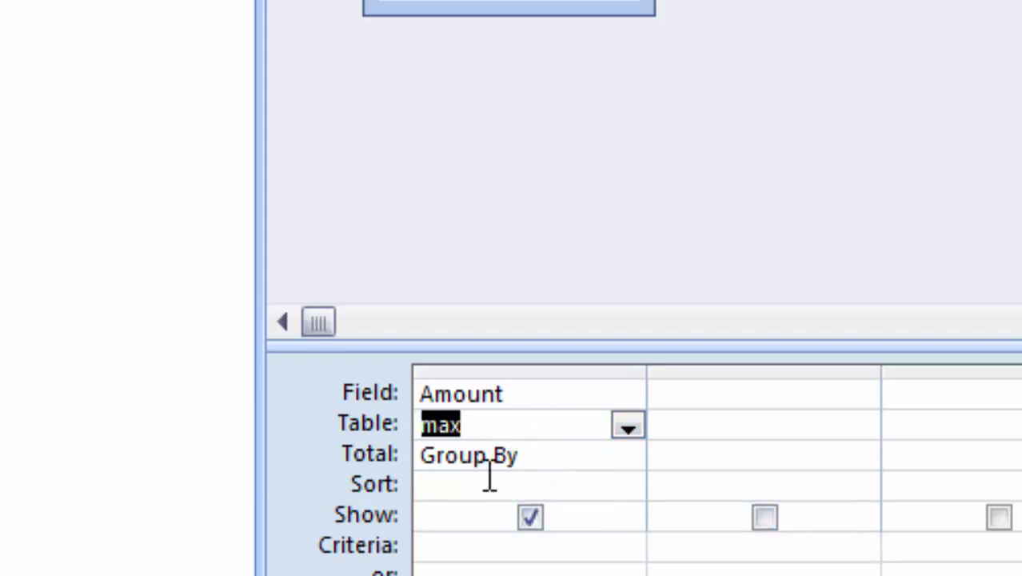
click(543, 462)
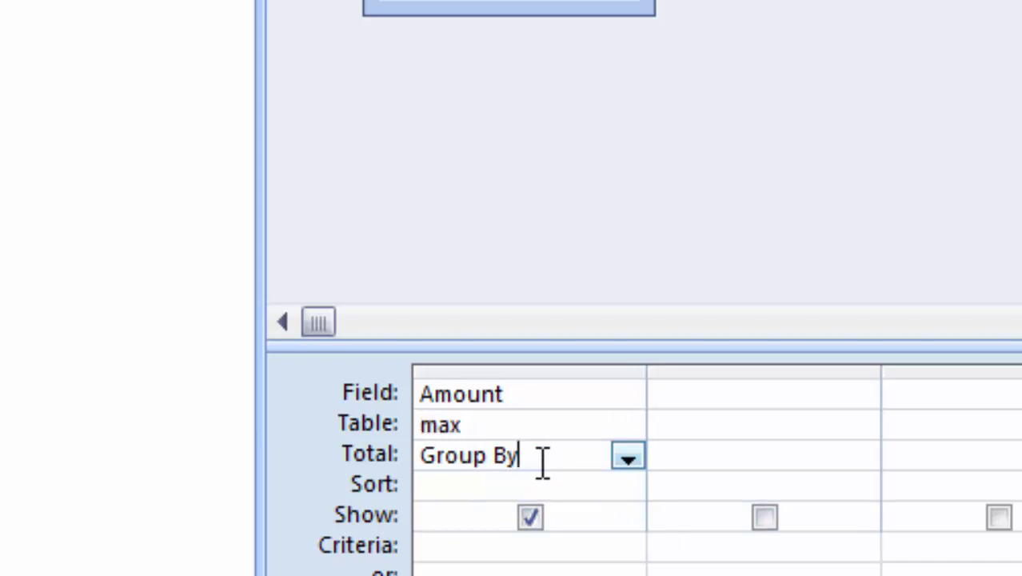
click(628, 458)
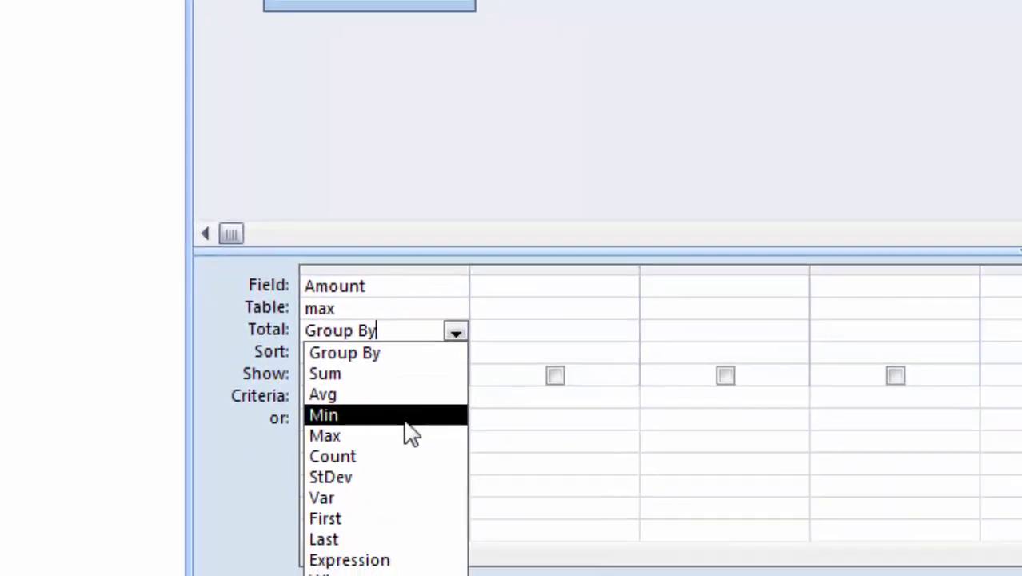
click(576, 572)
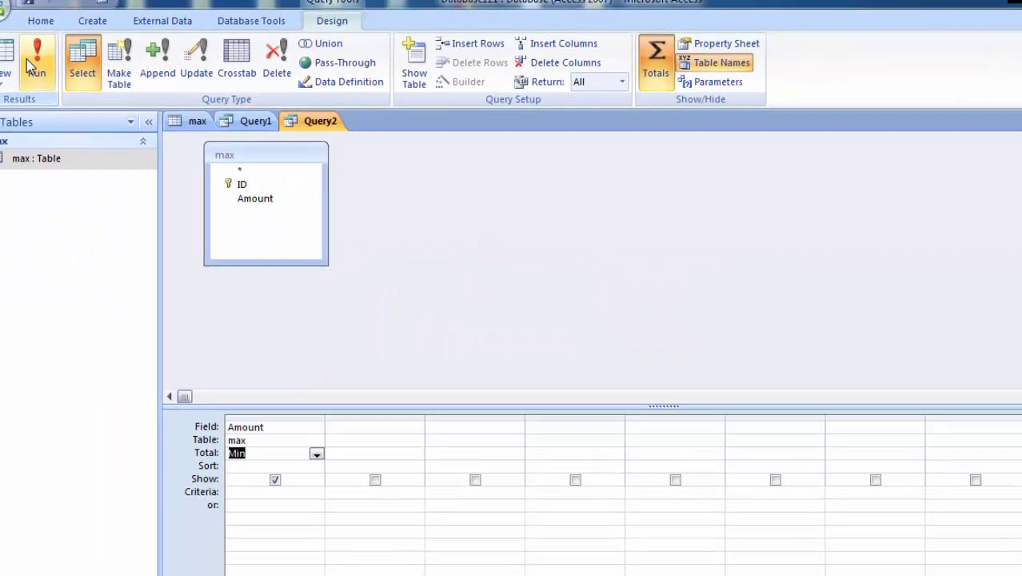
click(31, 64)
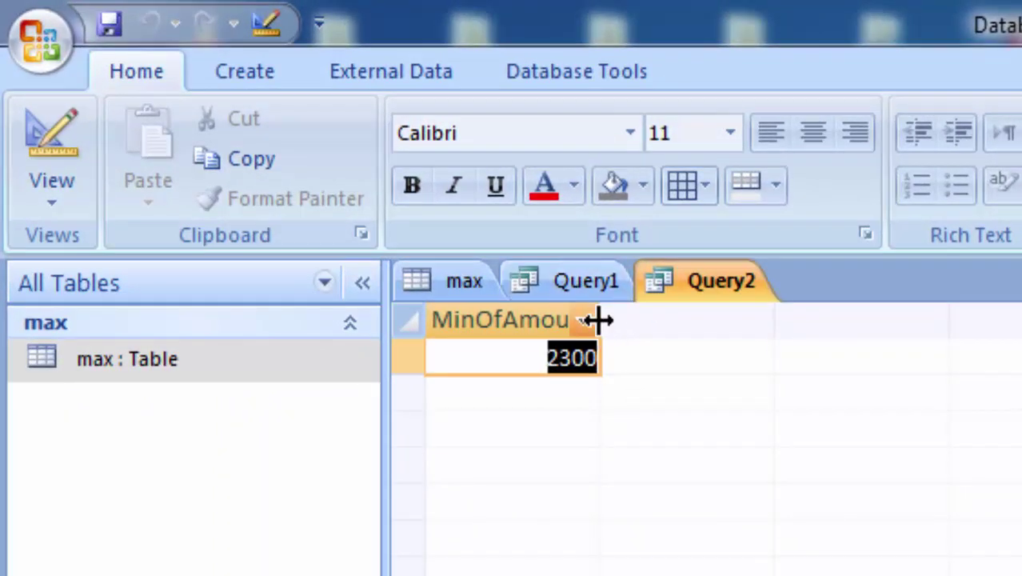
double_click(602, 315)
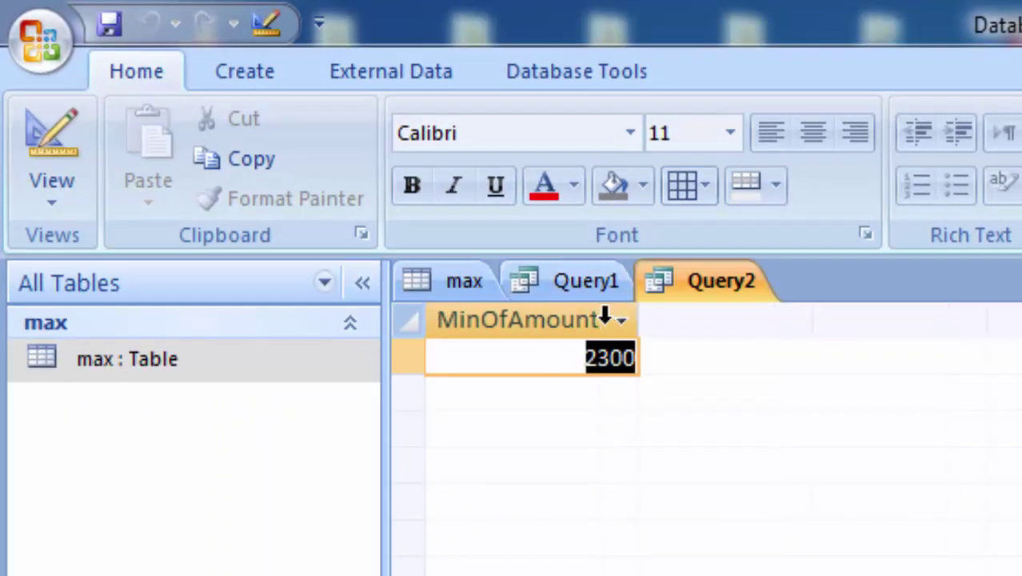
click(458, 286)
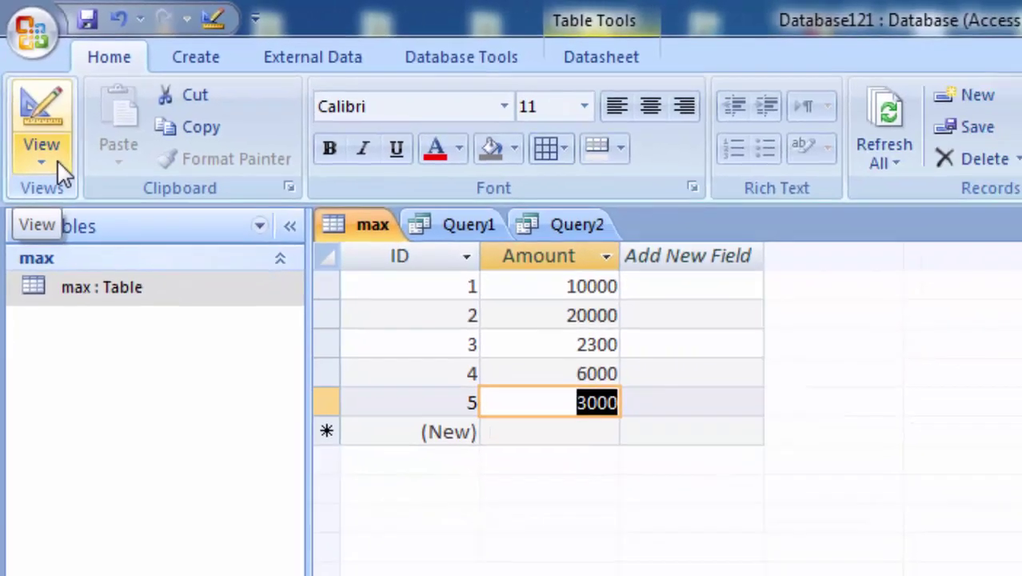
Start a new query in Design view on the max table.
click(40, 112)
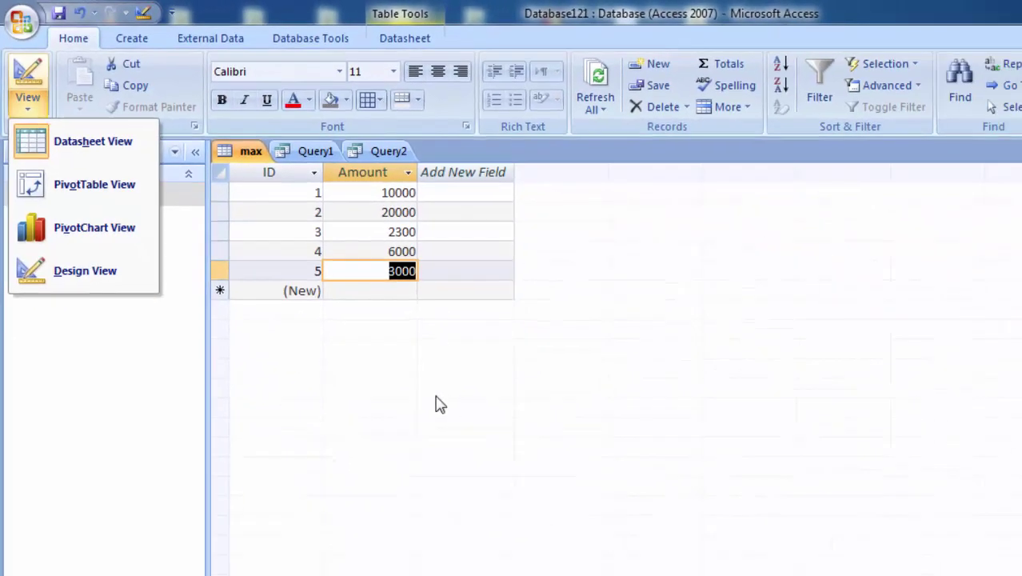
click(439, 404)
click(121, 39)
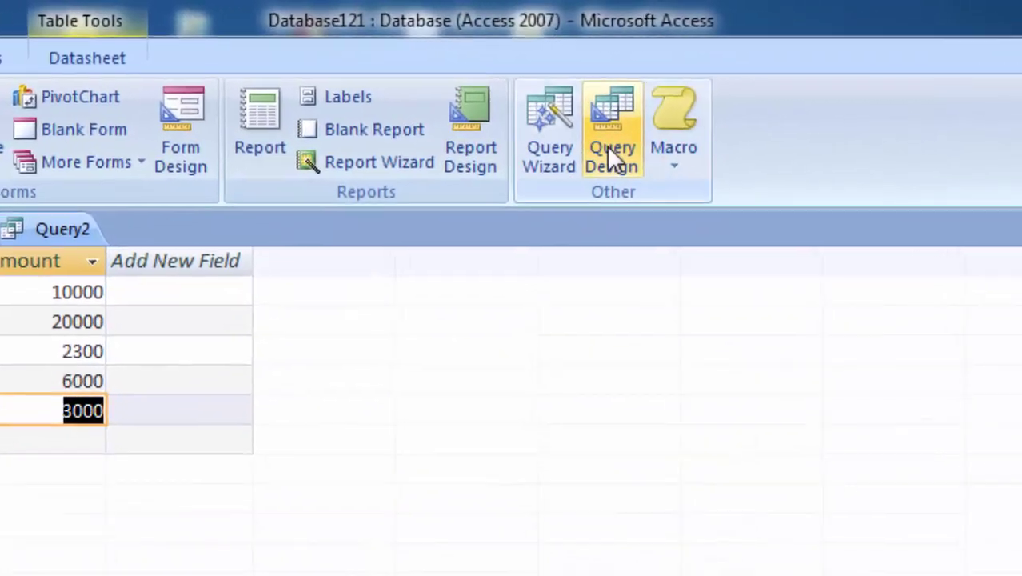
click(752, 104)
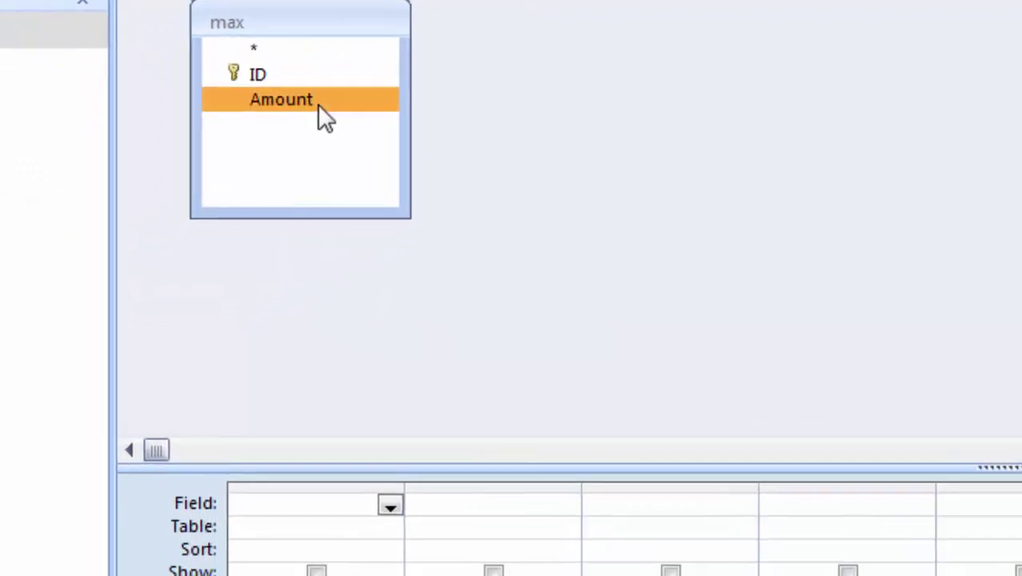
Add Amount with a Count total and run the query, giving 5.
double_click(307, 132)
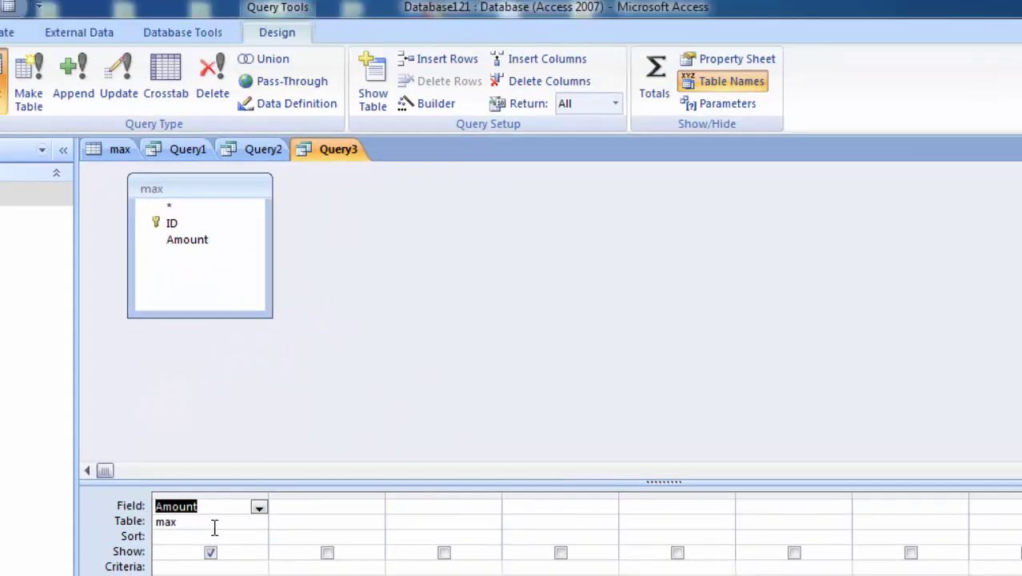
click(214, 528)
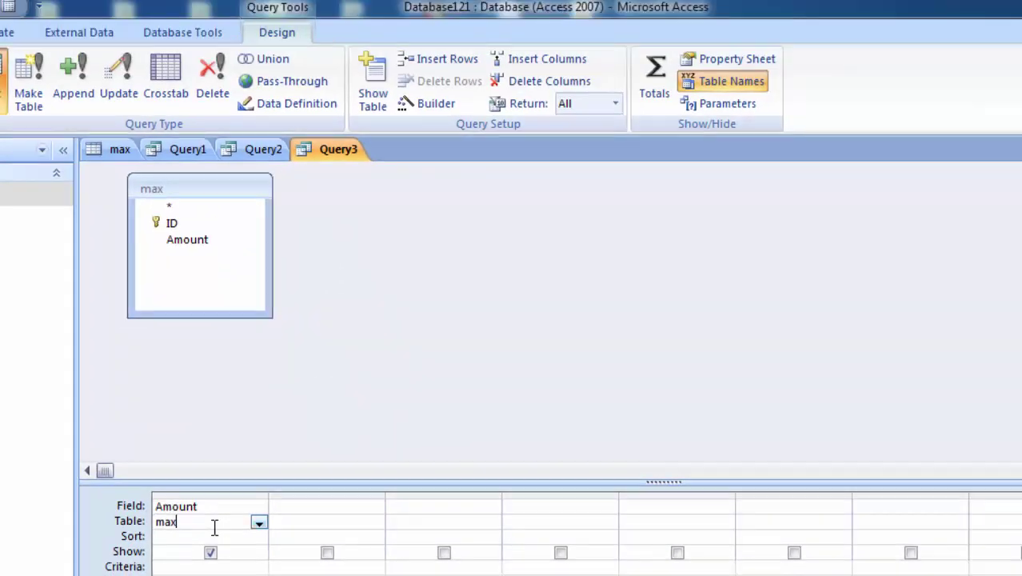
click(652, 84)
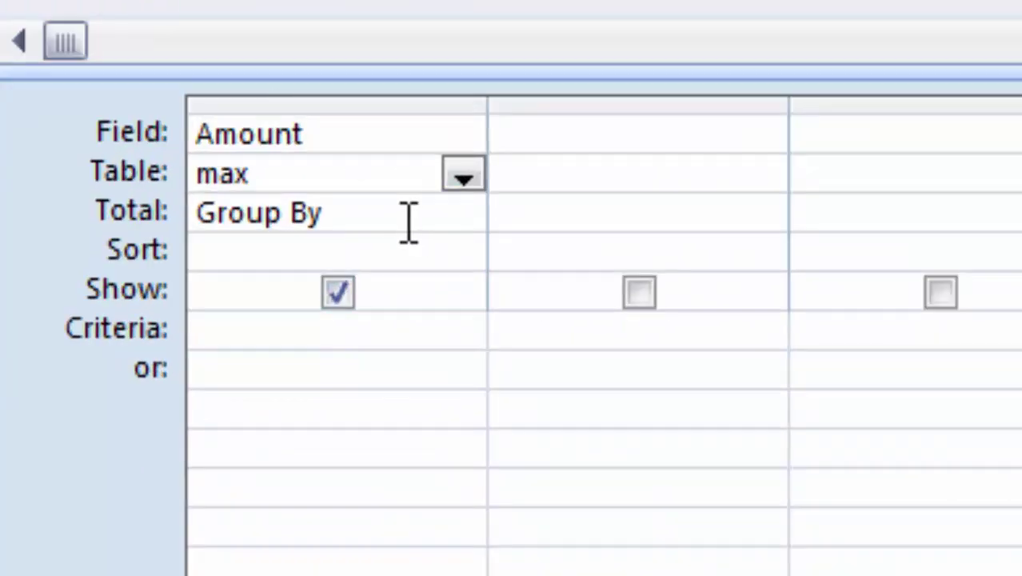
click(414, 222)
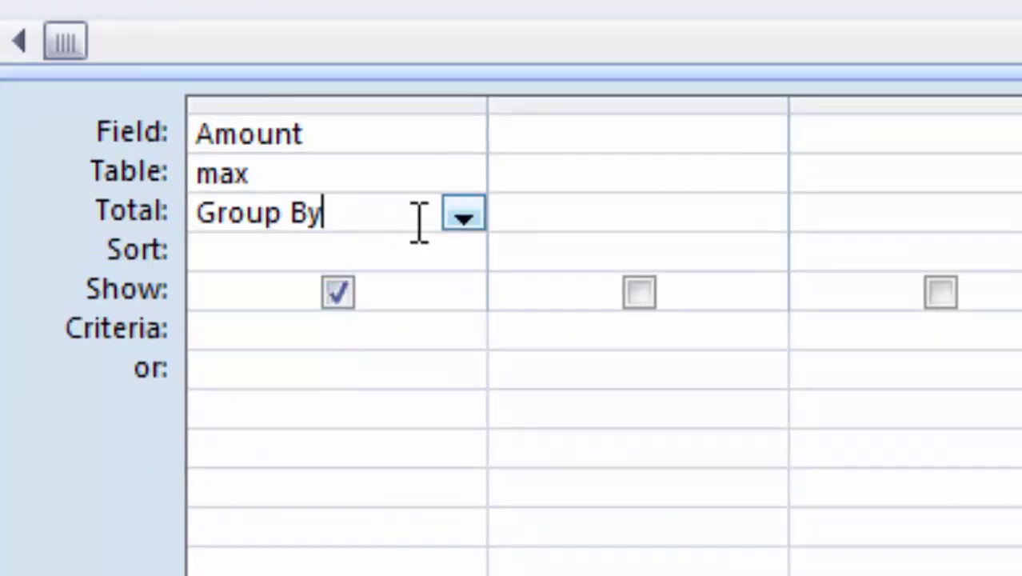
click(456, 218)
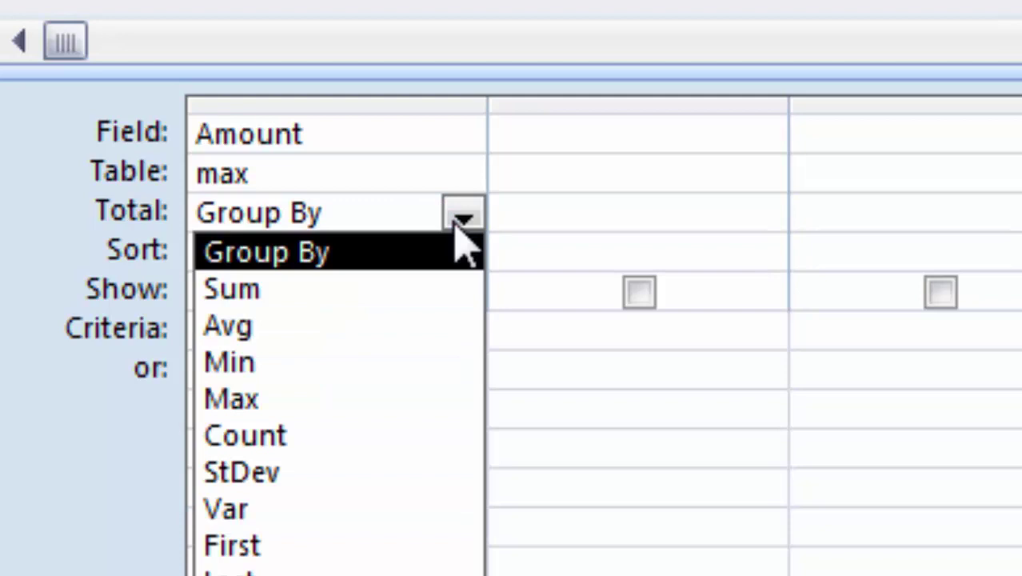
click(386, 460)
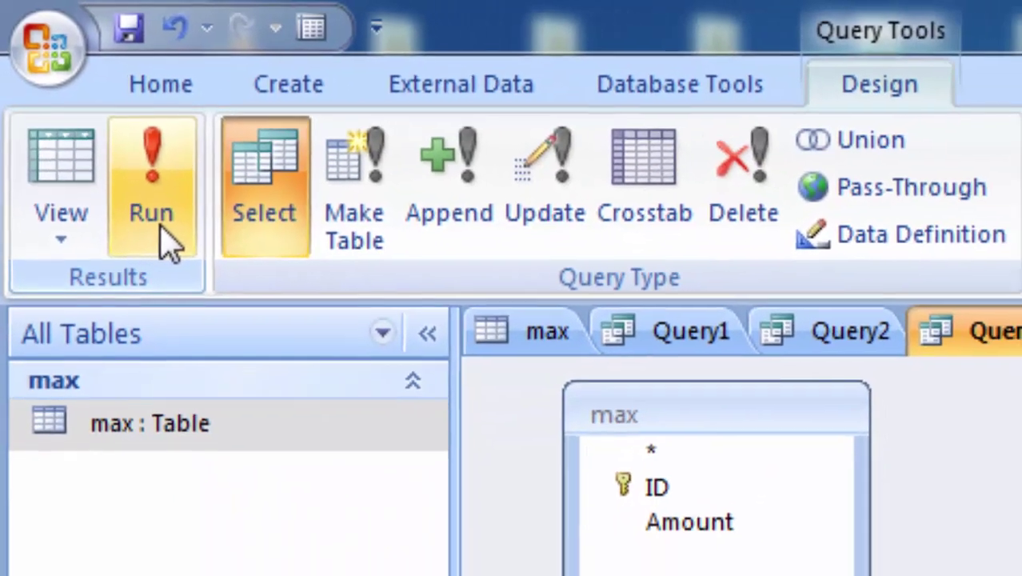
click(161, 227)
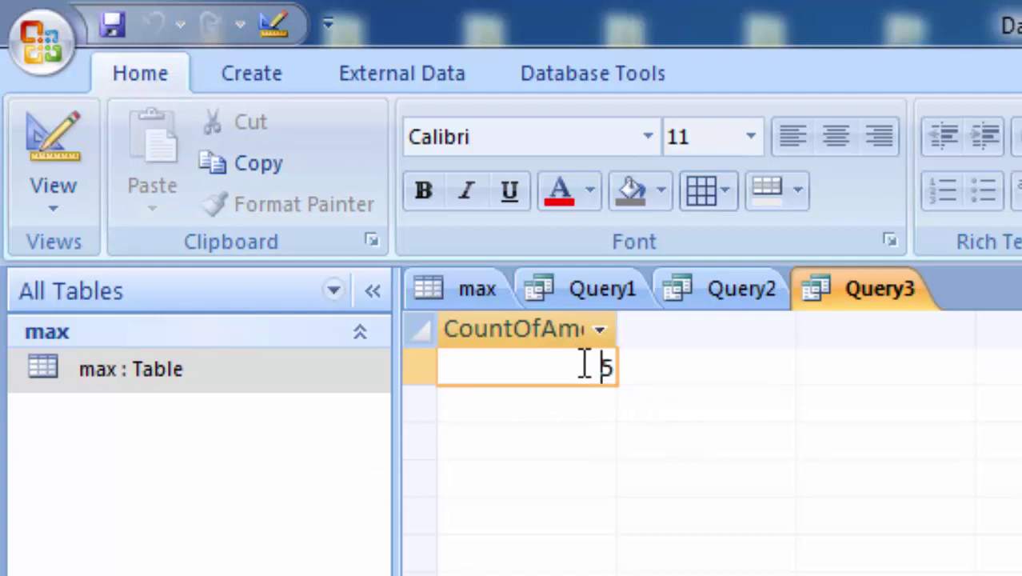
Enter 70000 as the sixth record's Amount in the max table.
click(475, 290)
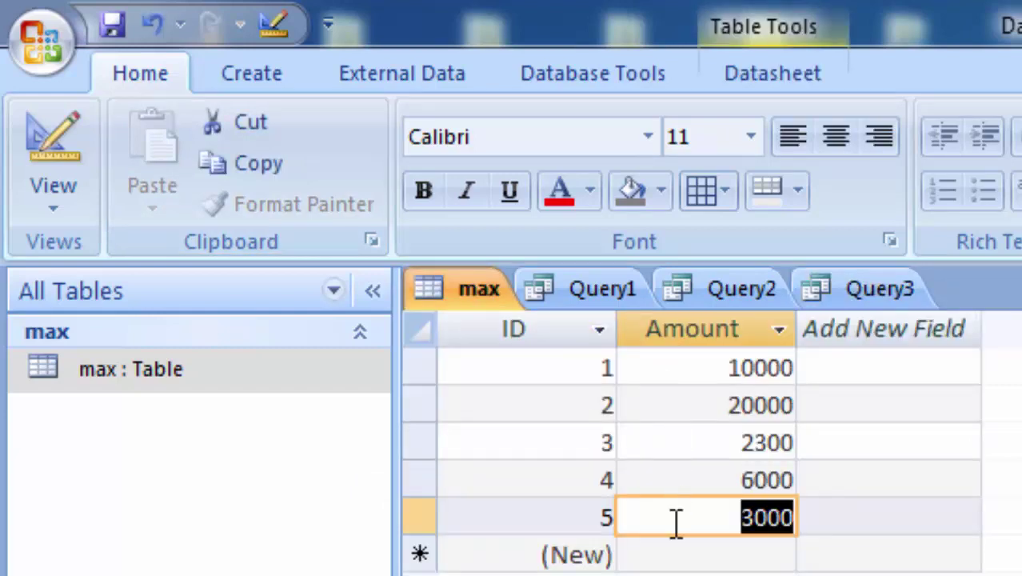
click(689, 552)
text(70000)
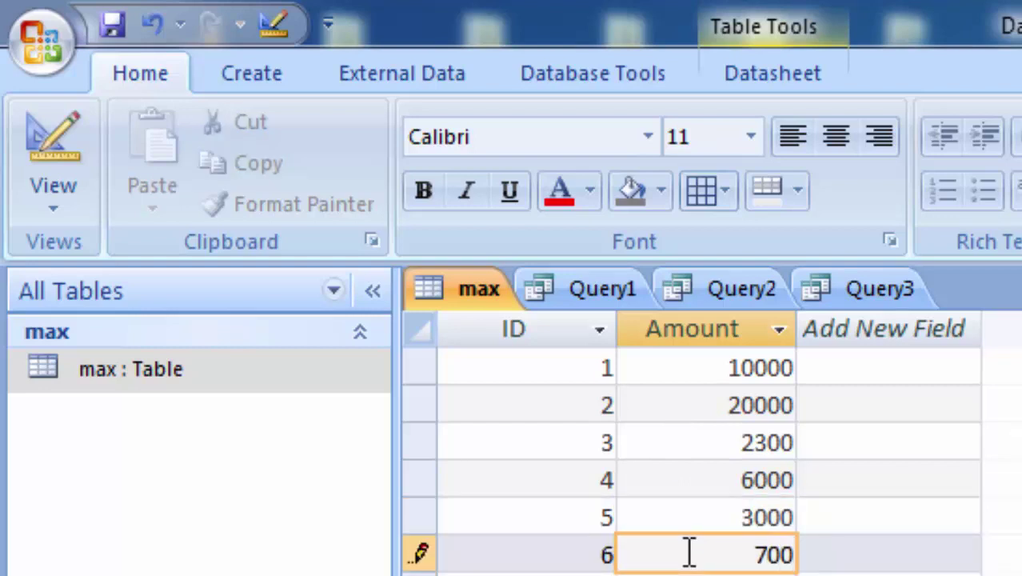
key(Return)
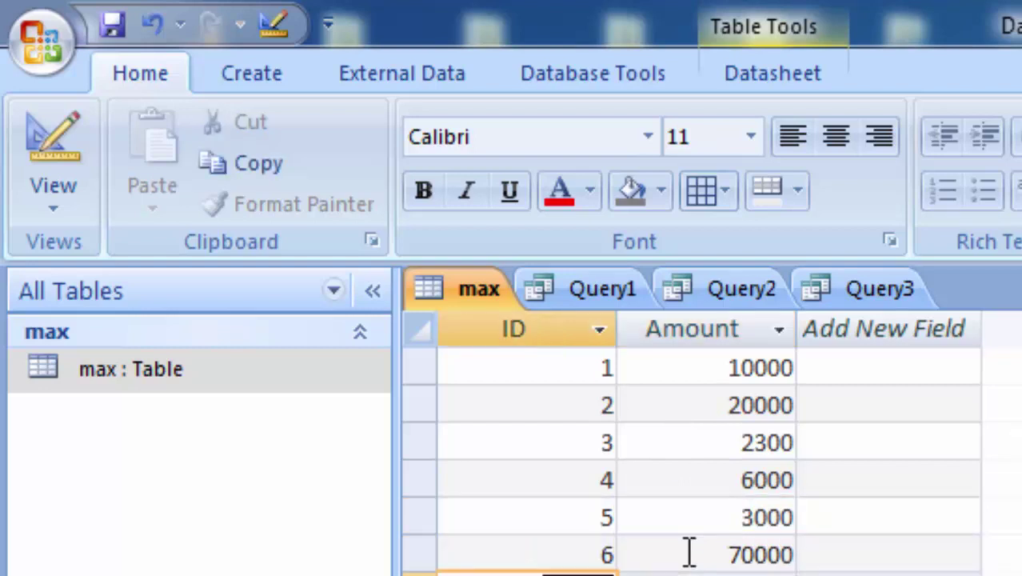
double_click(275, 373)
Switch between the max table and Query3, whose count still reads 5.
click(864, 297)
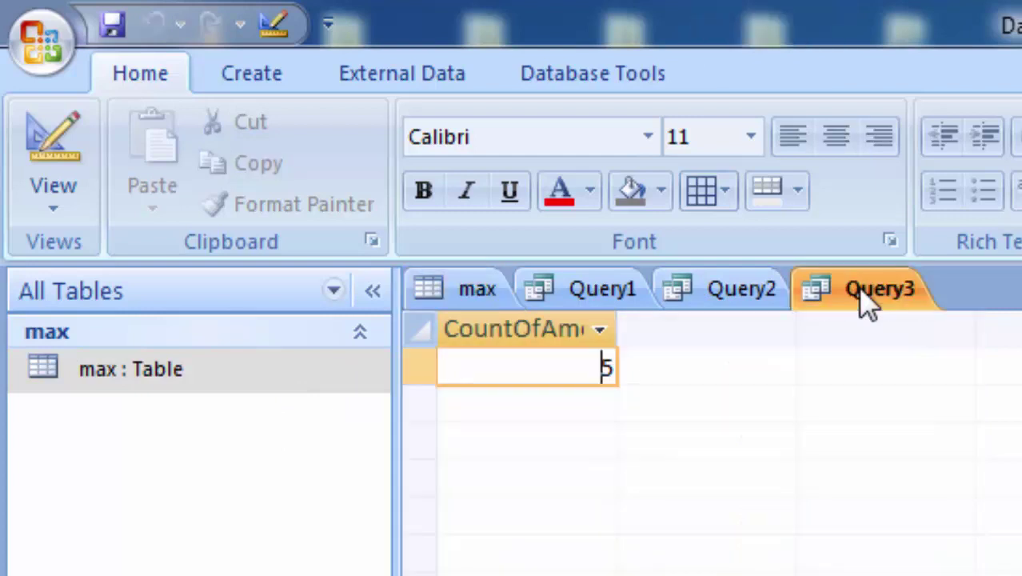
click(452, 291)
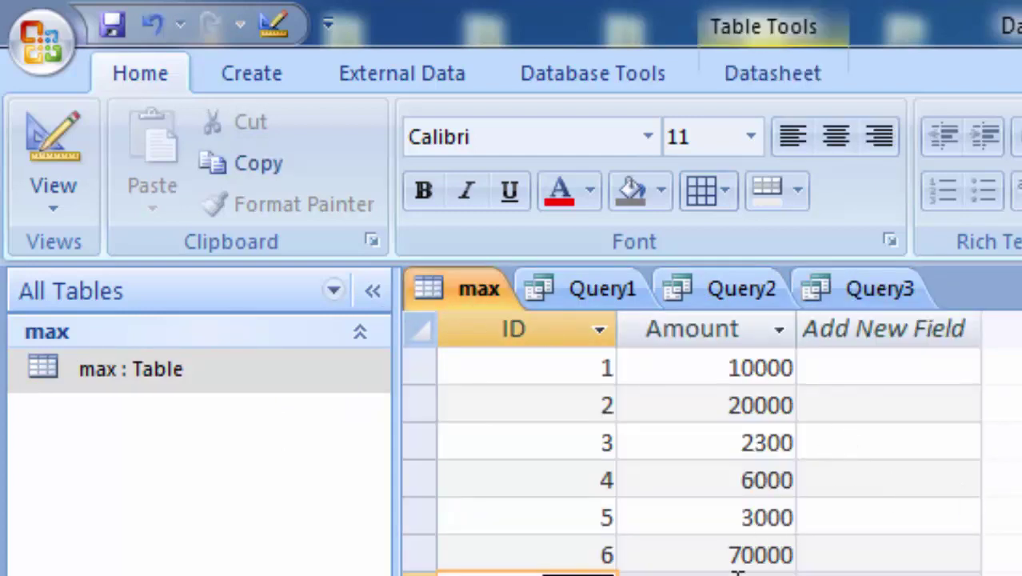
click(737, 575)
click(479, 296)
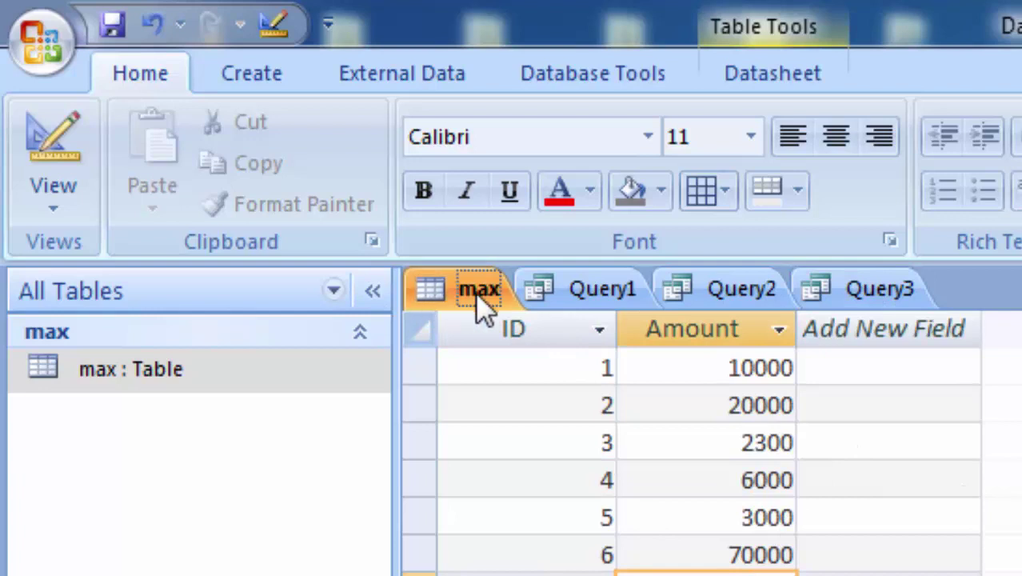
click(854, 300)
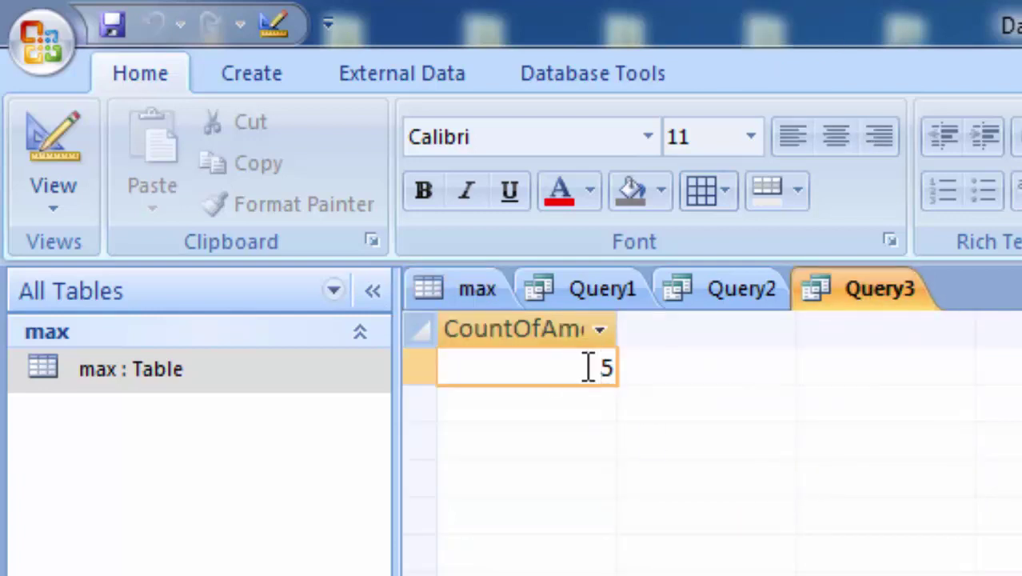
Start a new query design on the max table and add the Amount field.
click(475, 289)
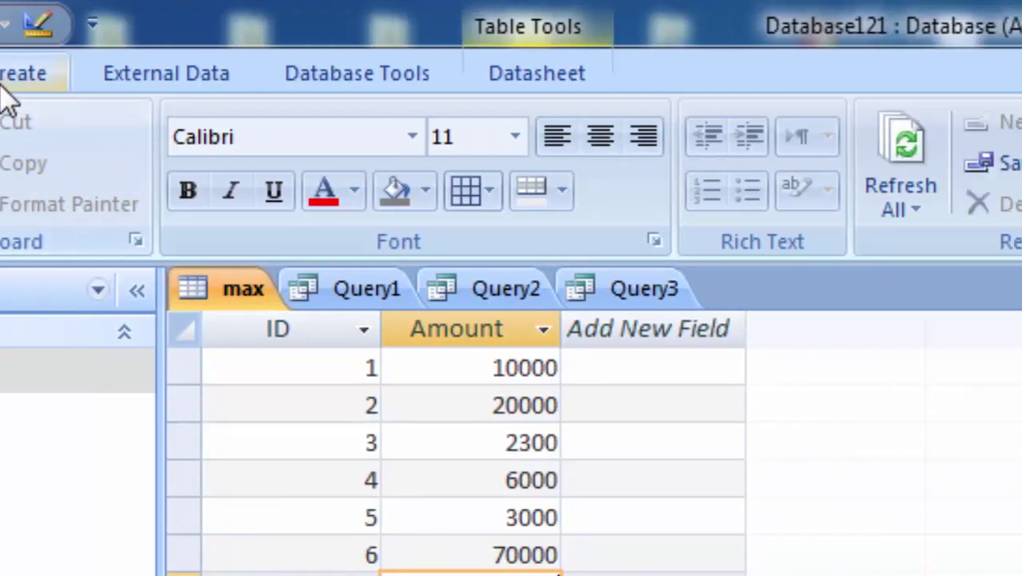
click(251, 72)
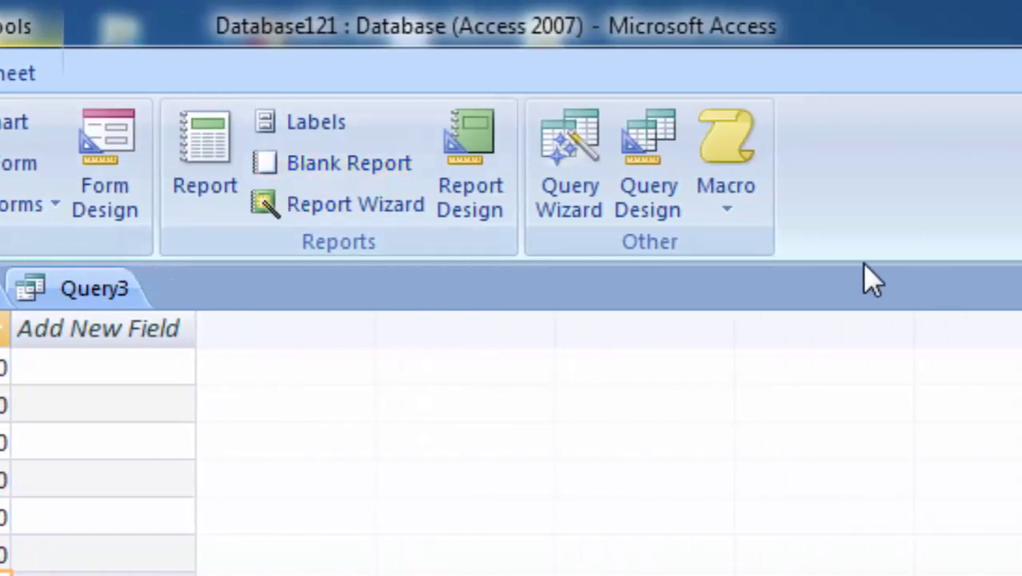
click(647, 168)
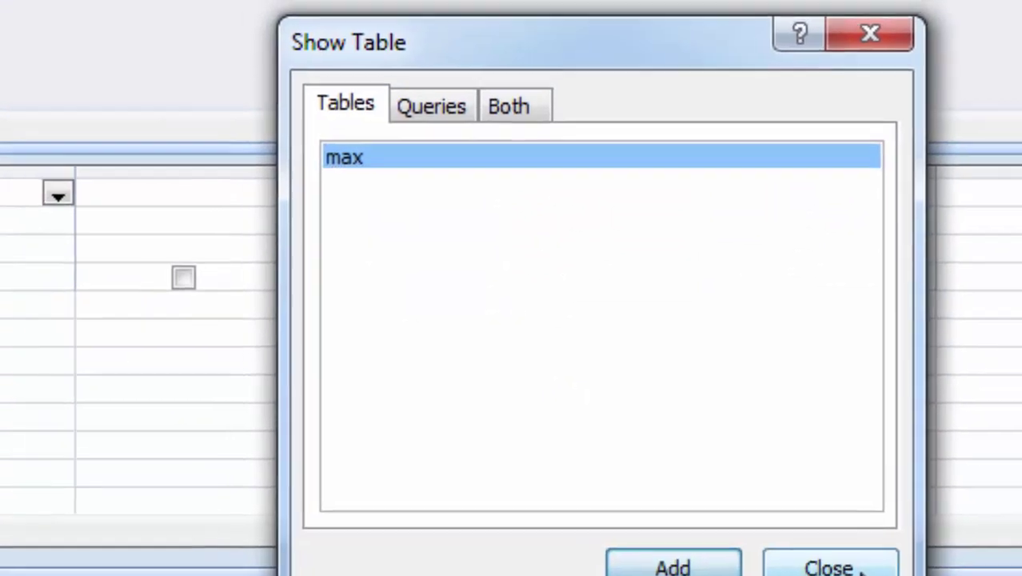
click(780, 563)
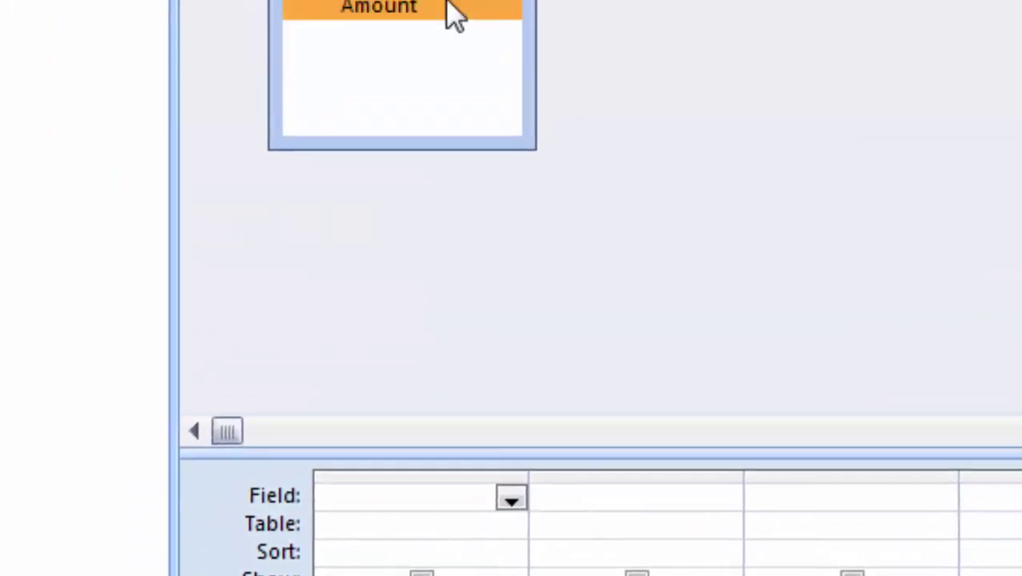
double_click(455, 12)
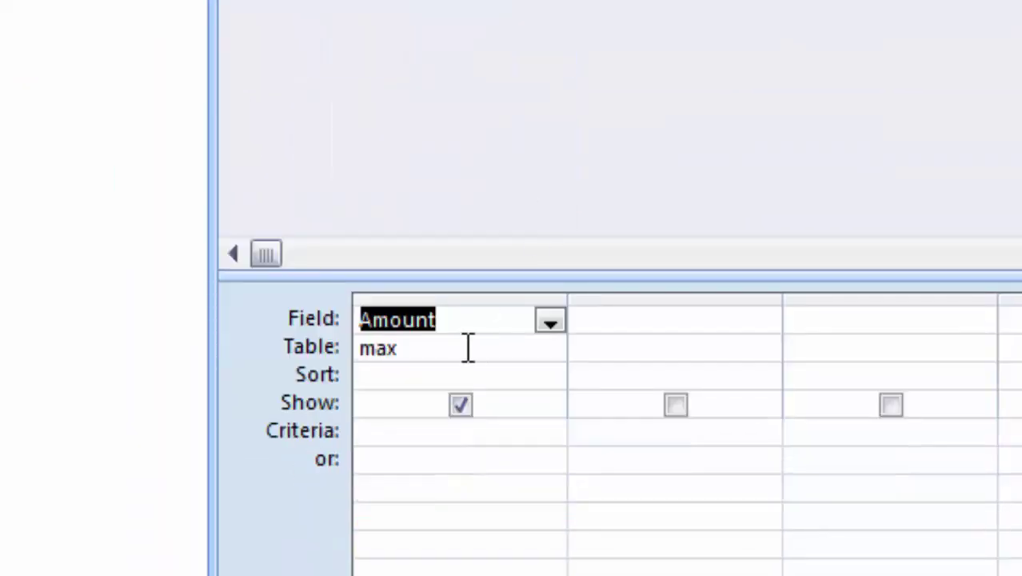
Turn on Totals, set Amount's total to Min, and run it to get 2300.
click(467, 352)
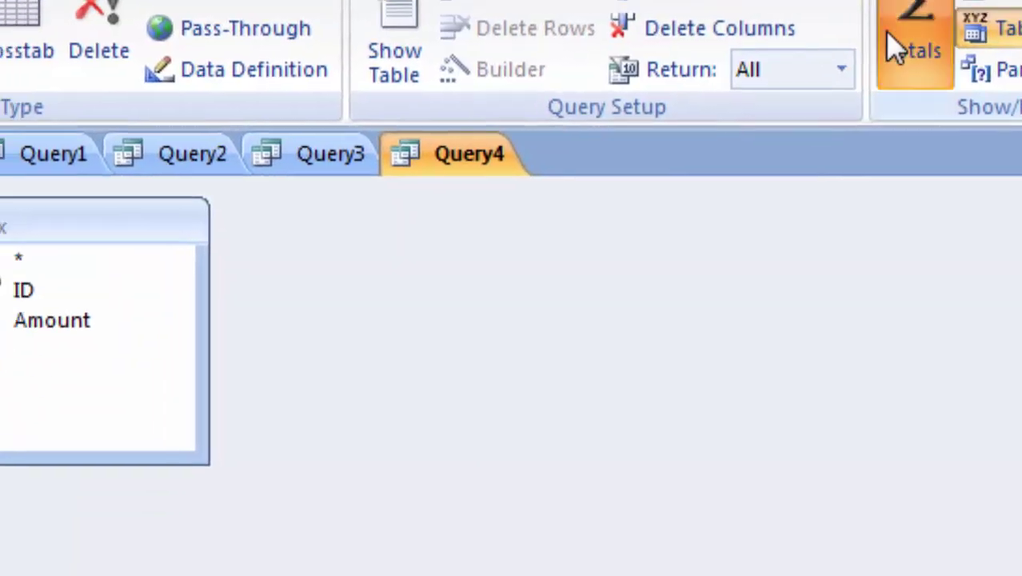
click(890, 45)
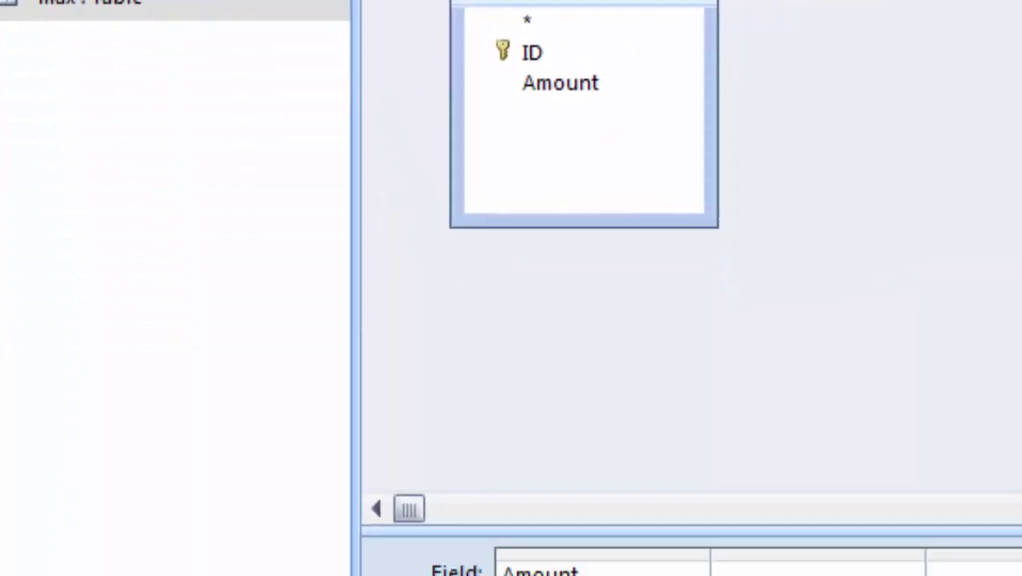
click(659, 287)
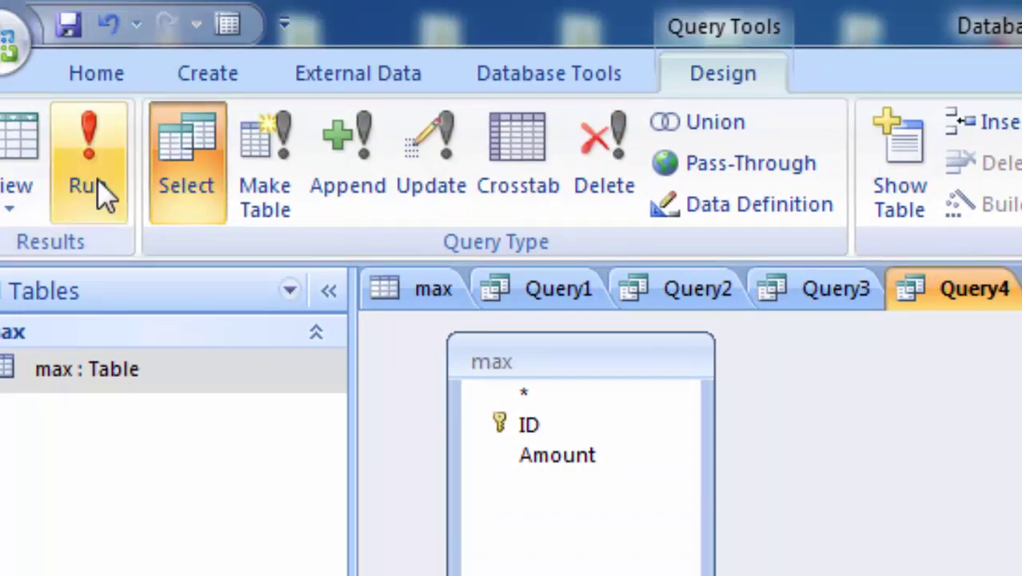
click(98, 180)
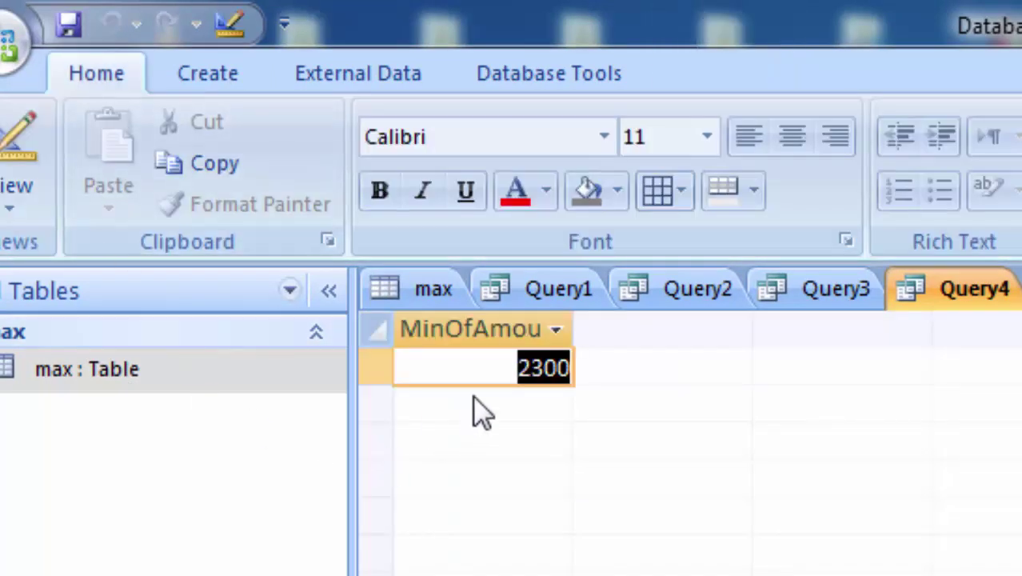
click(493, 375)
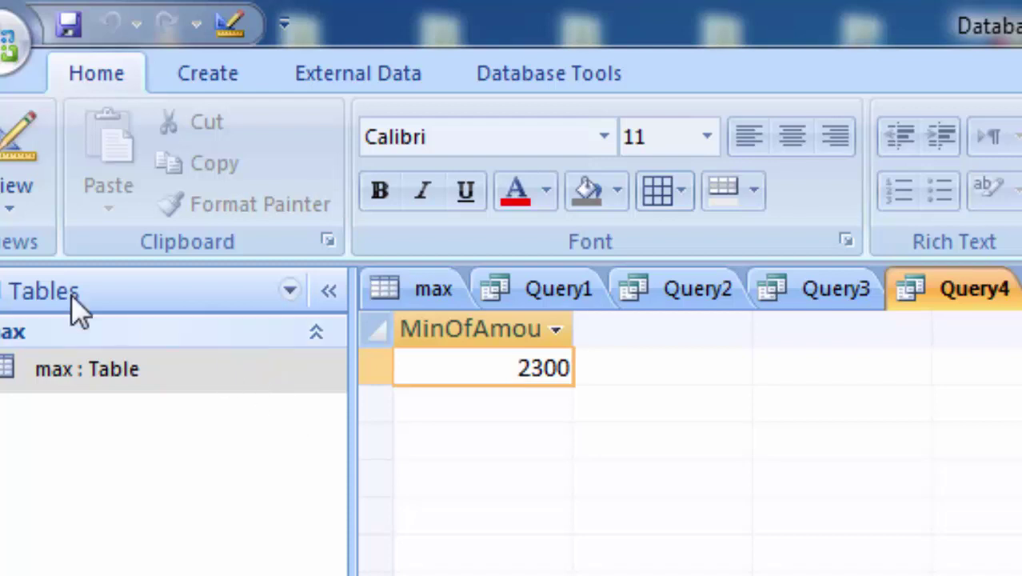
click(225, 73)
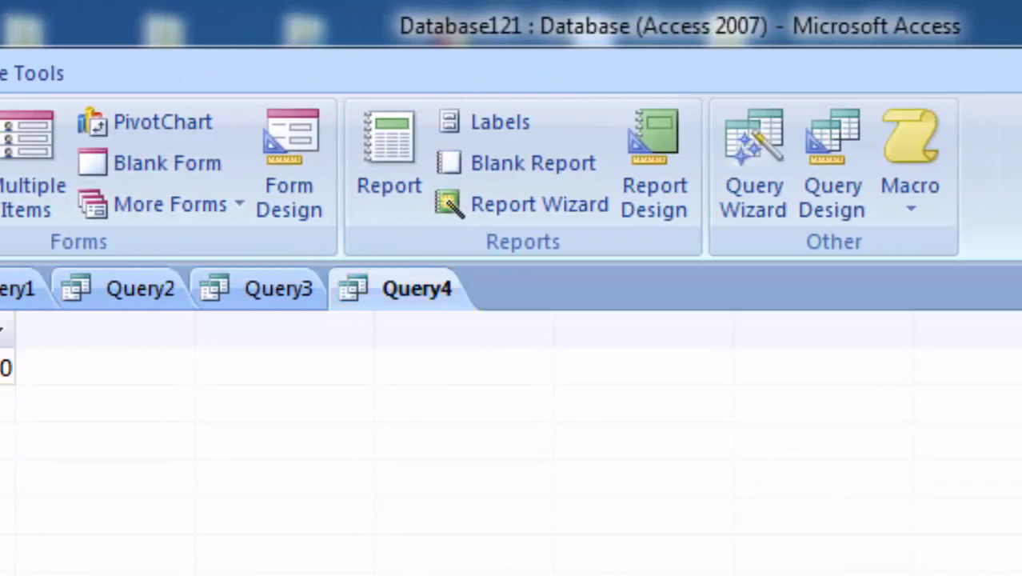
Start another query design with the max table added.
key(ctrl+F6)
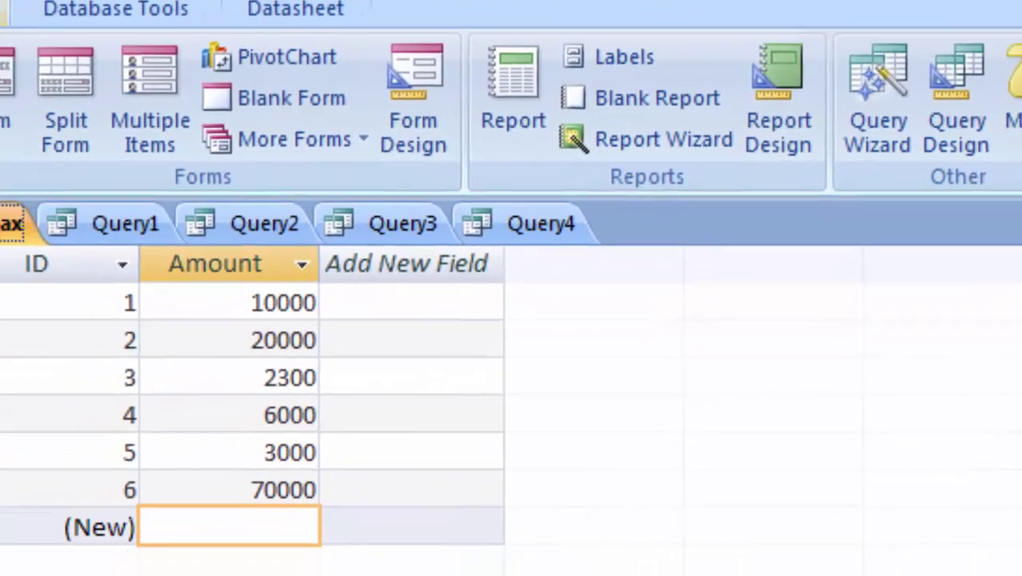
click(944, 124)
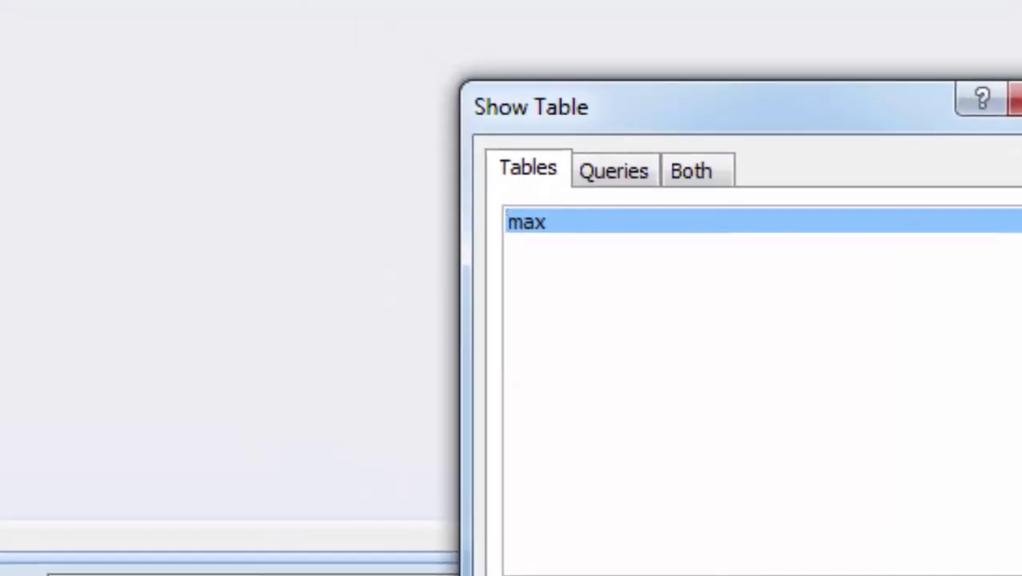
click(672, 539)
click(335, 171)
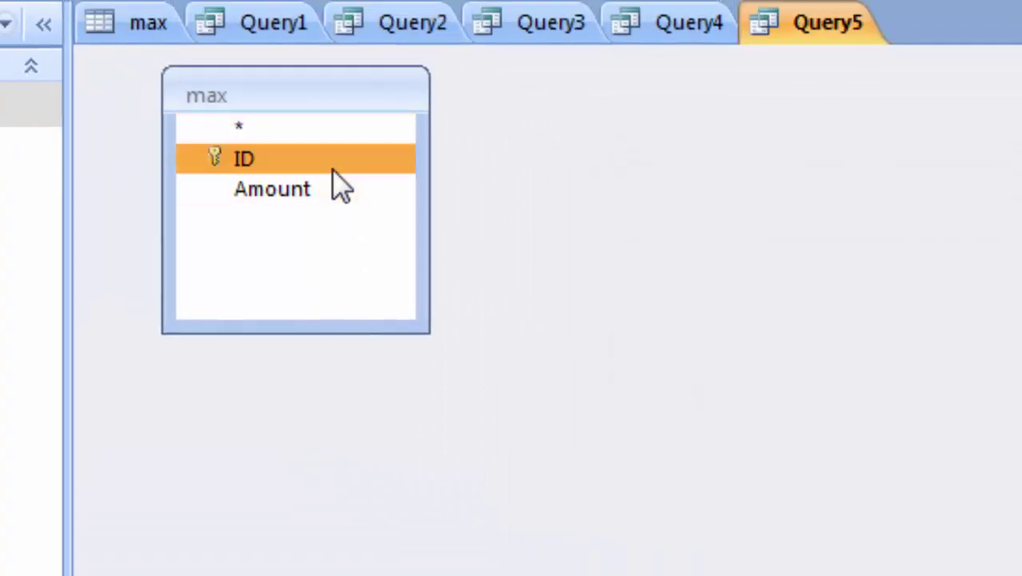
click(328, 187)
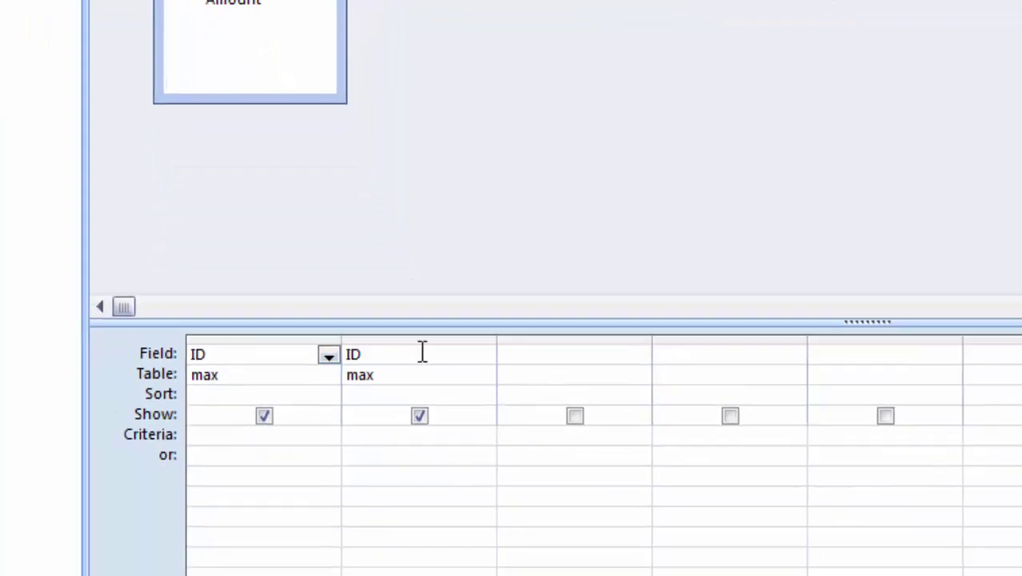
Delete the extra ID column and change the first column's field to Amount.
click(421, 336)
right_click(422, 339)
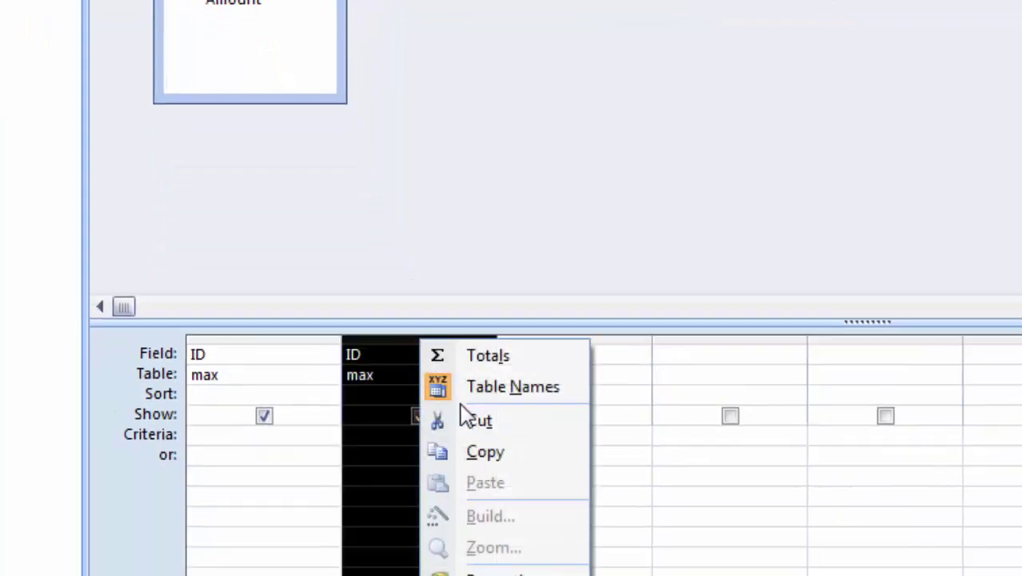
click(483, 422)
click(259, 354)
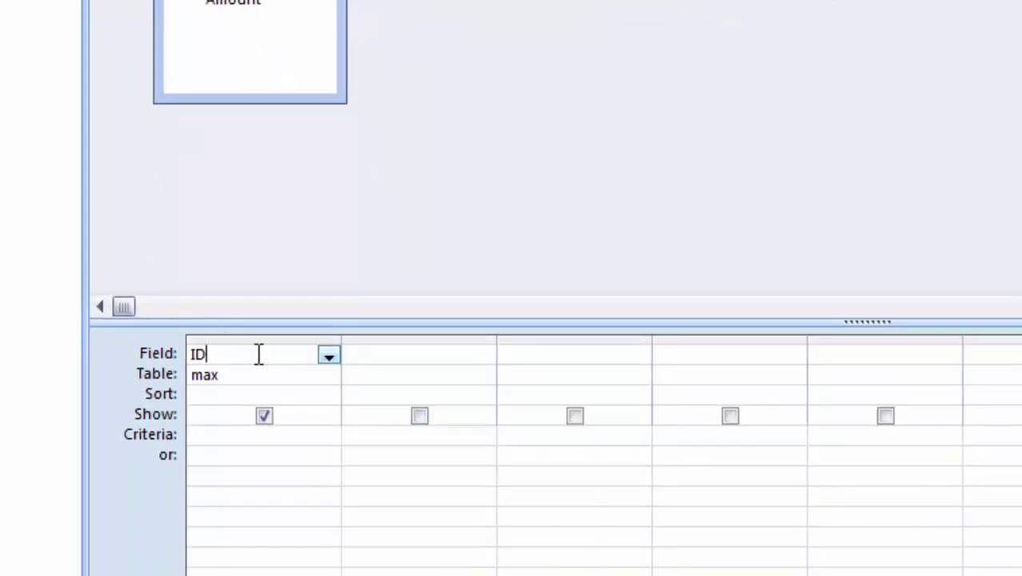
click(328, 355)
click(292, 416)
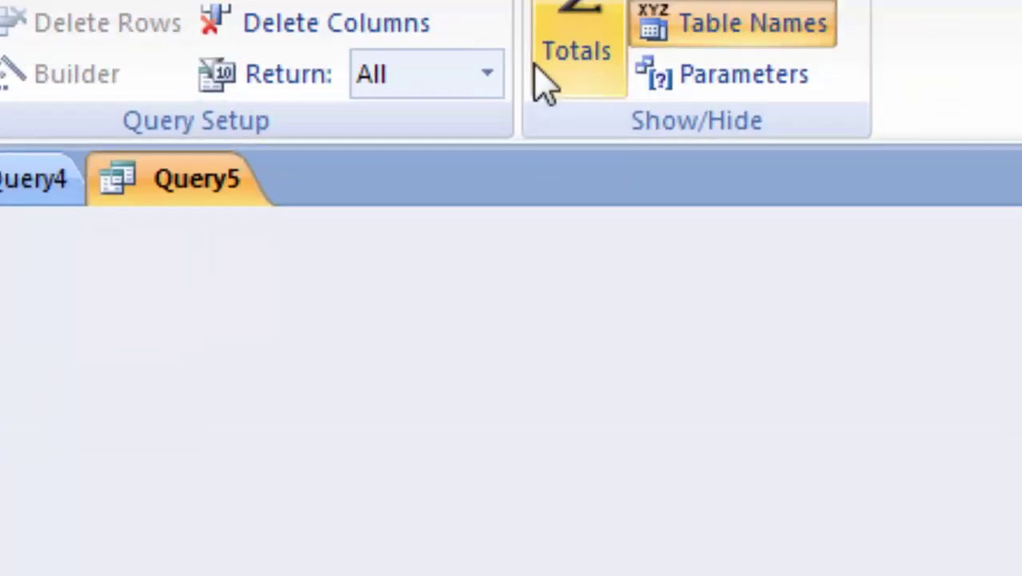
Set Amount's total to Count and run the query, returning 6.
click(543, 80)
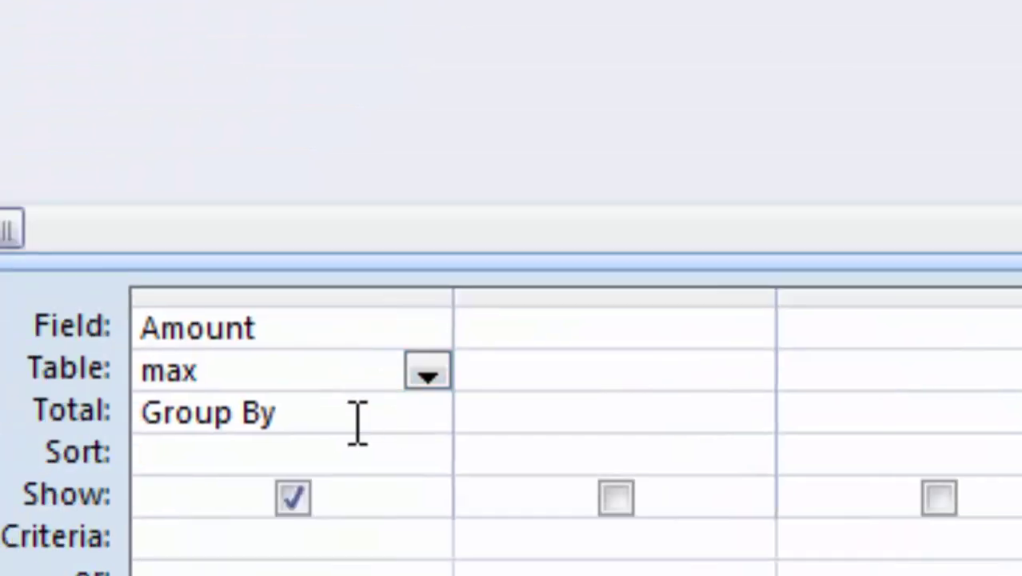
click(287, 542)
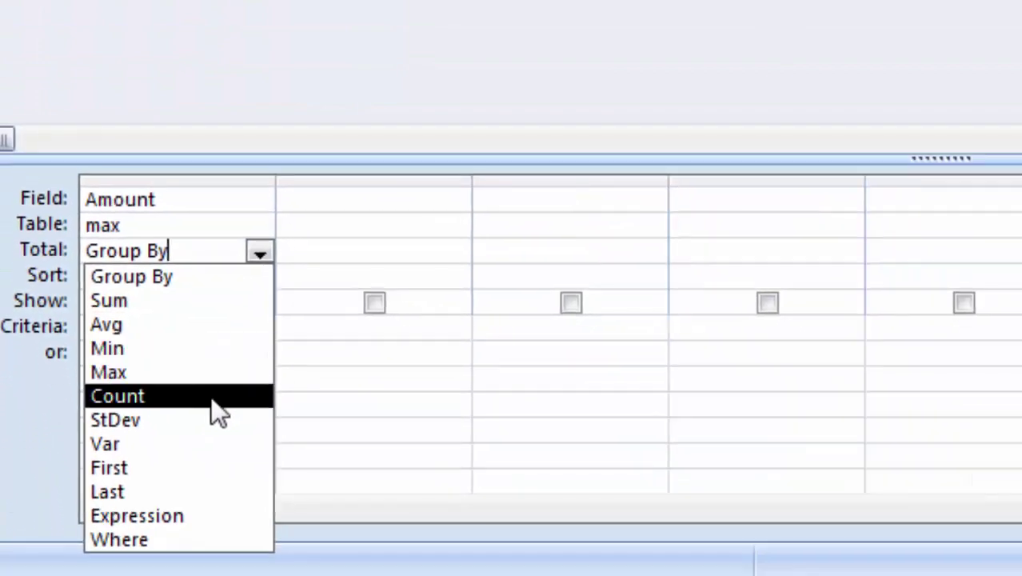
click(210, 400)
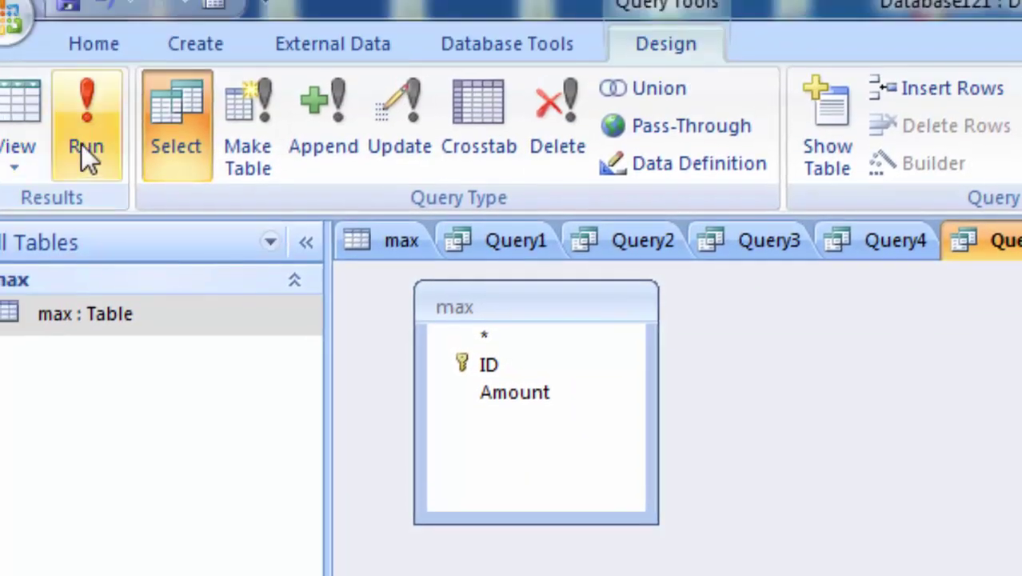
click(81, 143)
click(475, 313)
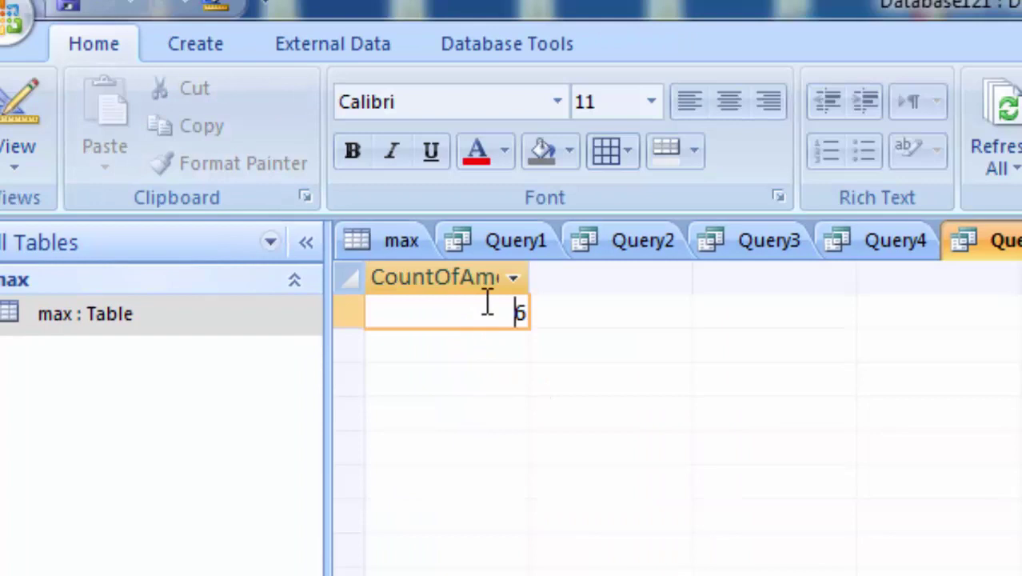
Show the max table datasheet listing all six Amounts, ending with 70000.
click(410, 253)
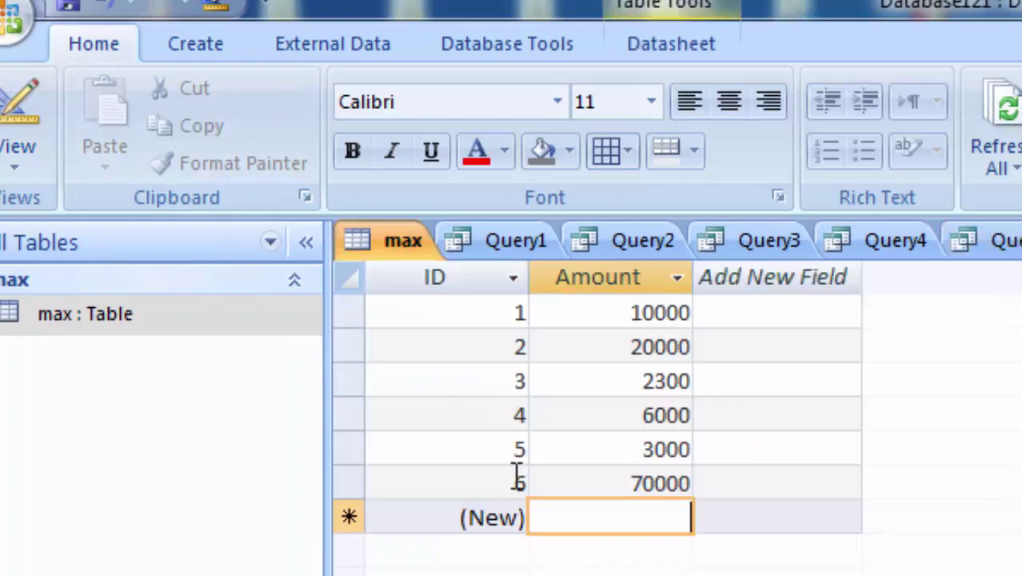